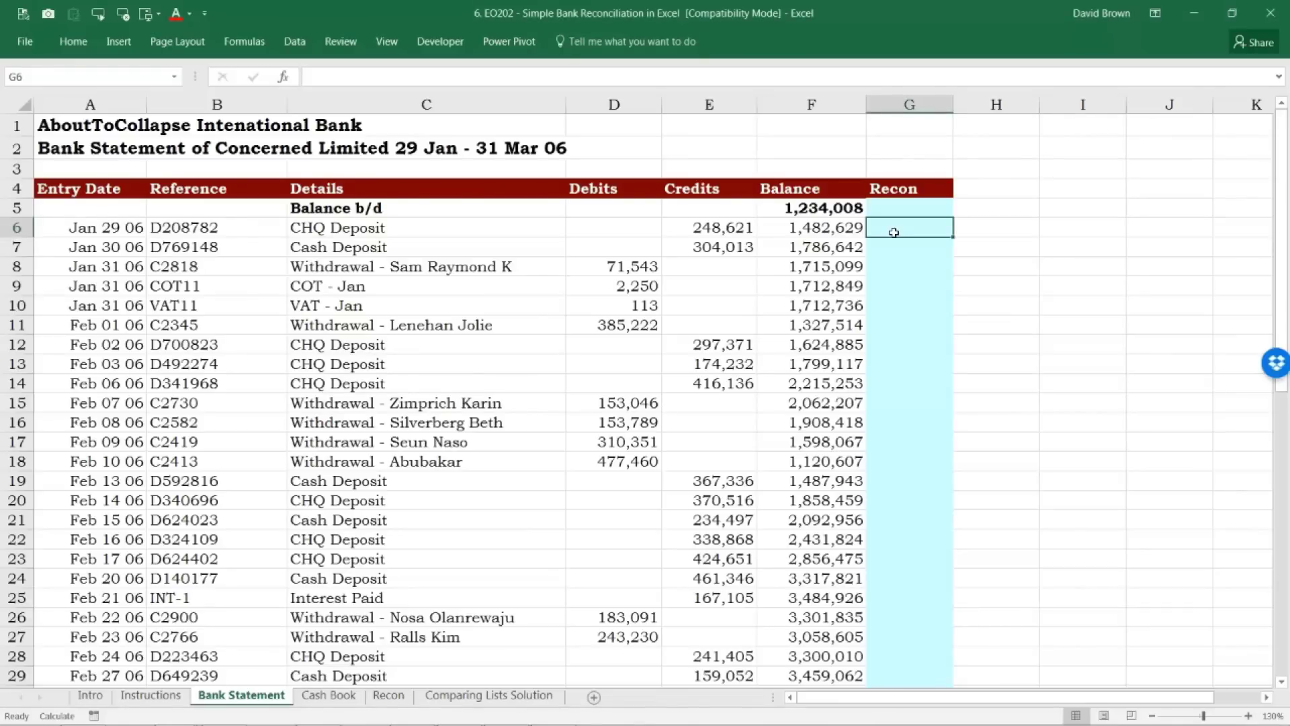
Check the status-bar totals of the Bank Statement's Debits and Credits columns.
key("Left")
key("Left")
key("Left")
key("ctrl+space")
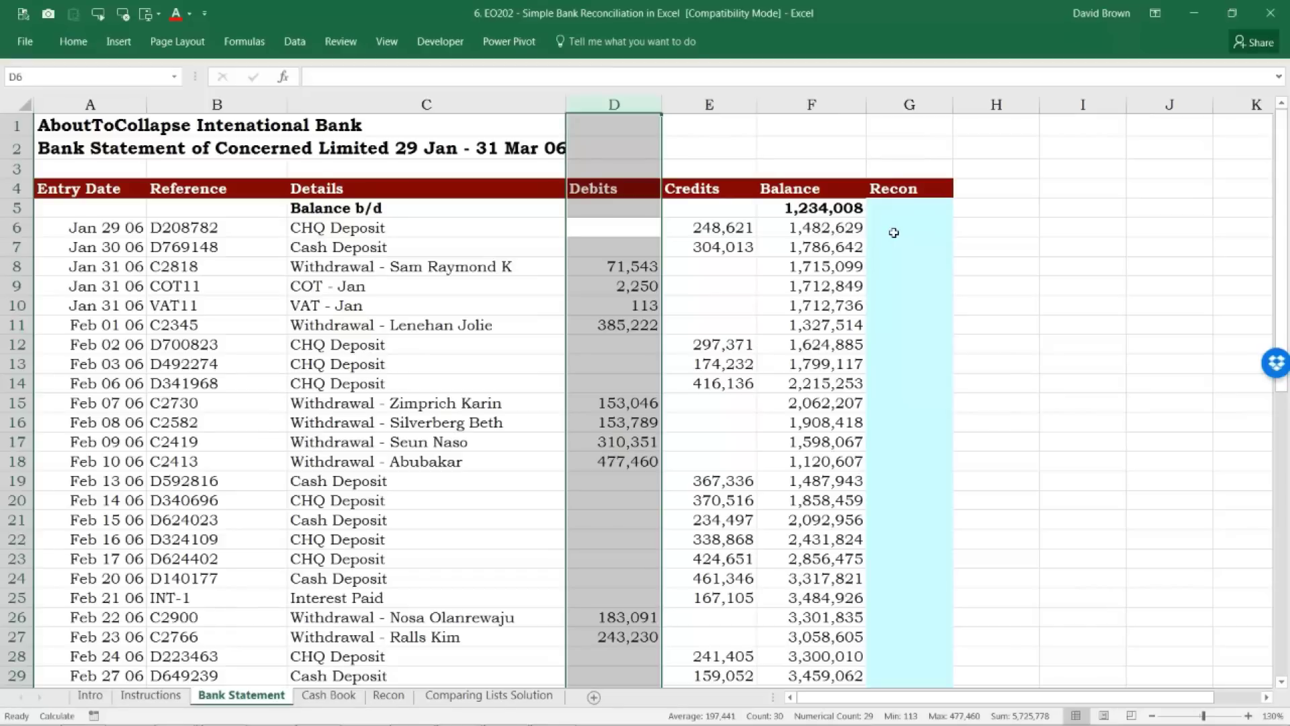
key("Right")
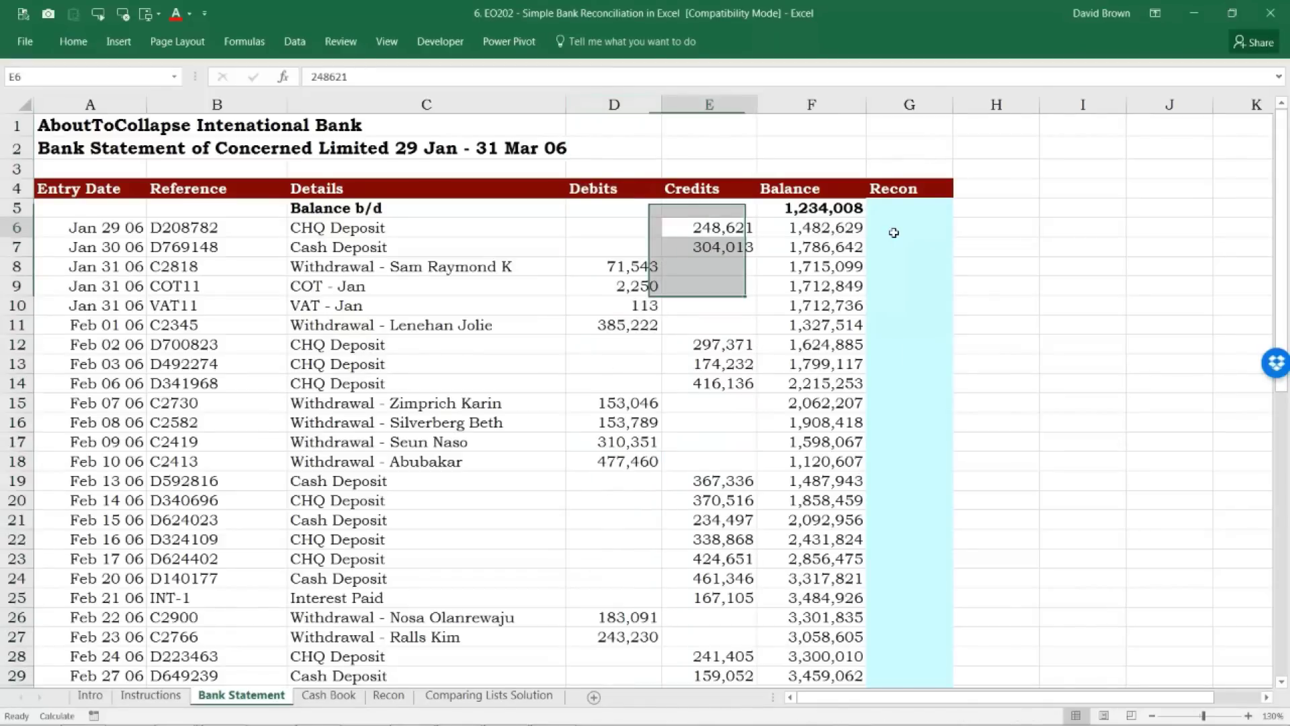
key("ctrl+space")
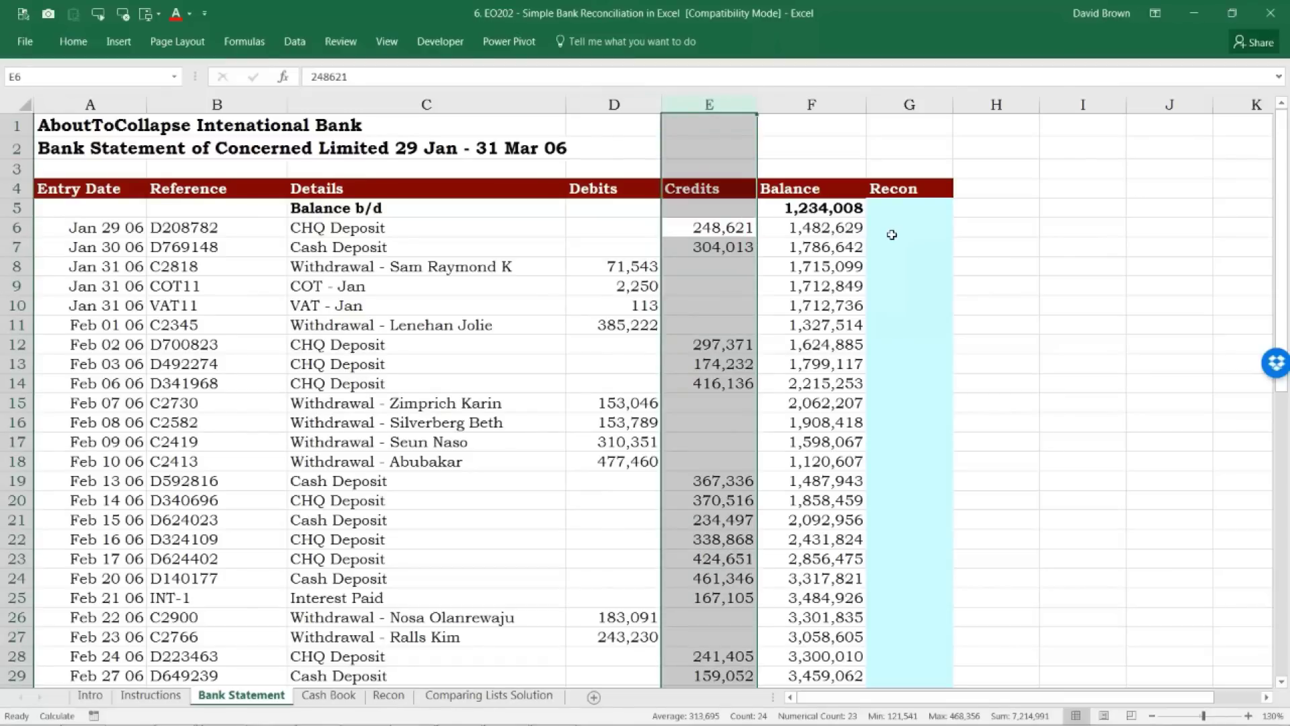
left_click(329, 695)
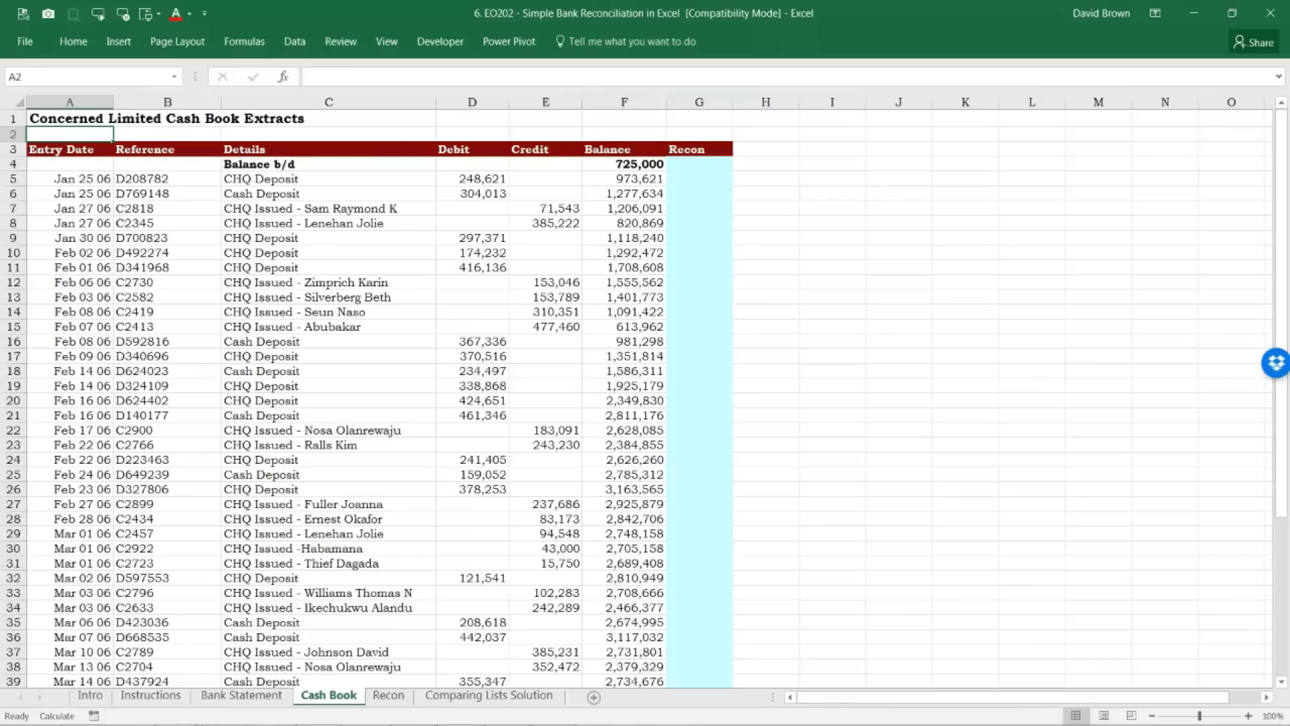
left_click(472, 208)
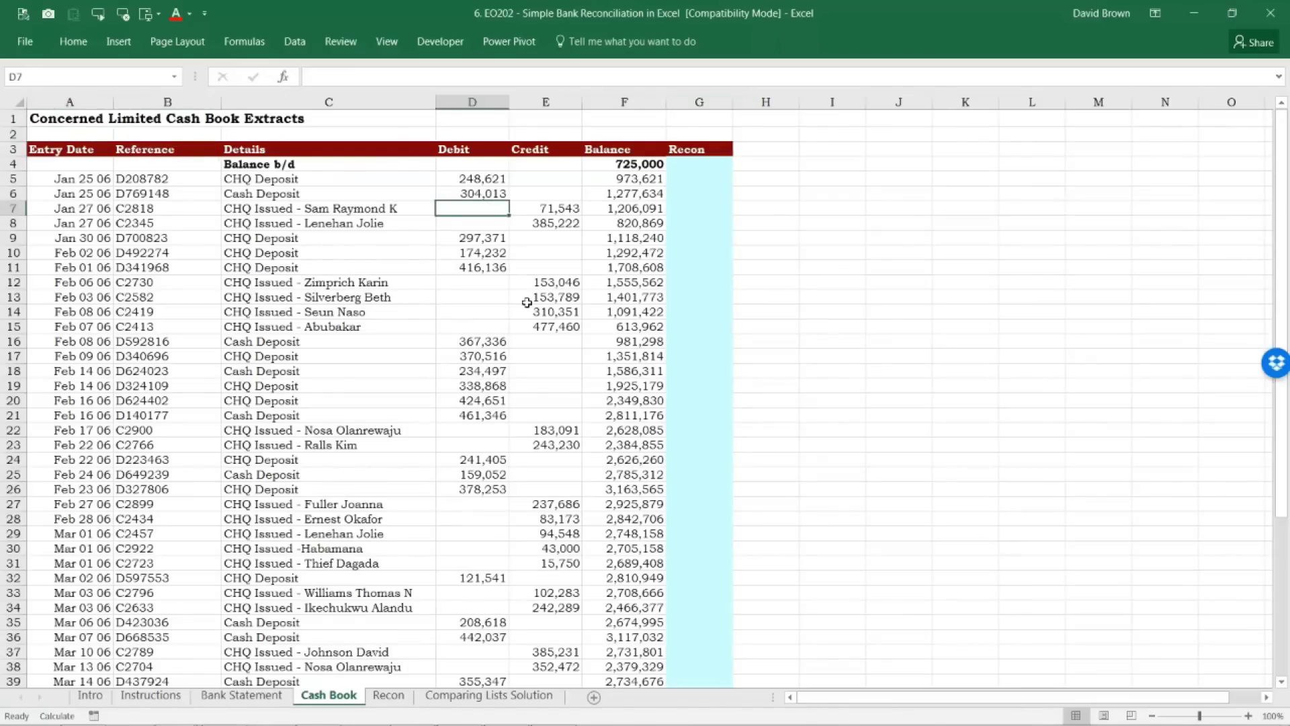
scroll(527, 303, "up", 1)
scroll(527, 302, "up", 1)
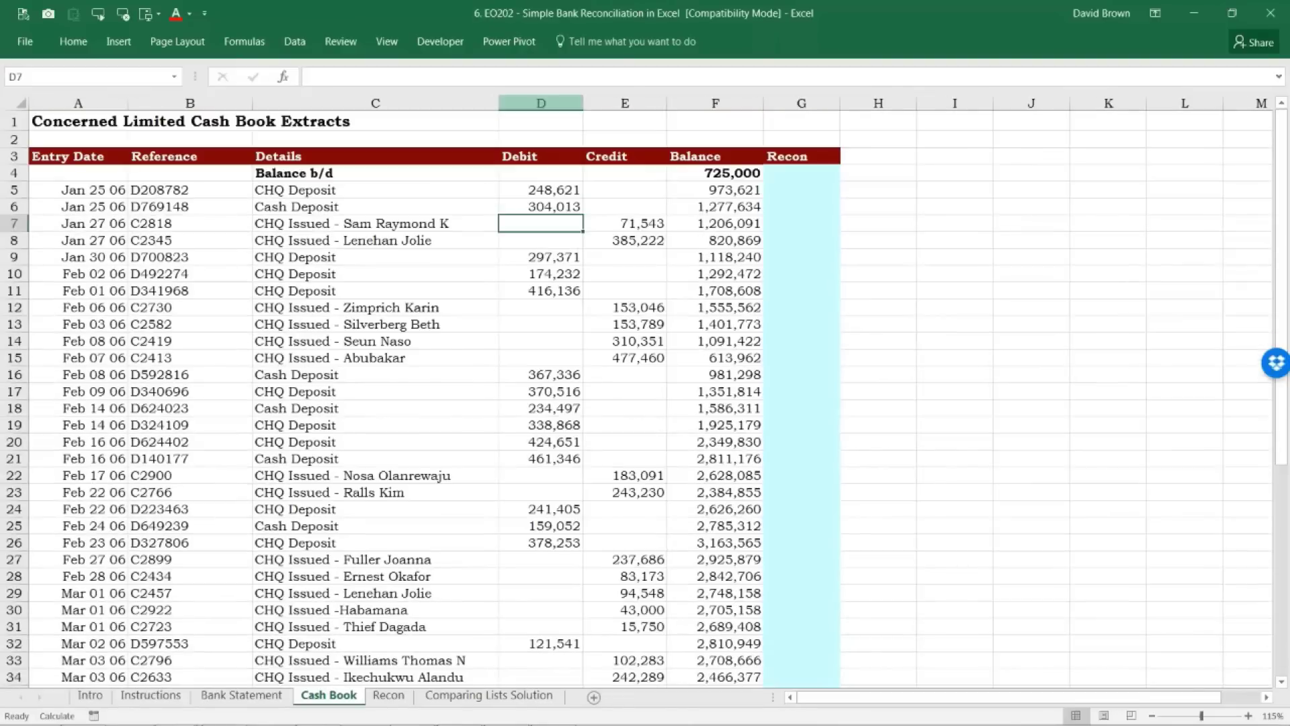
left_click(541, 103)
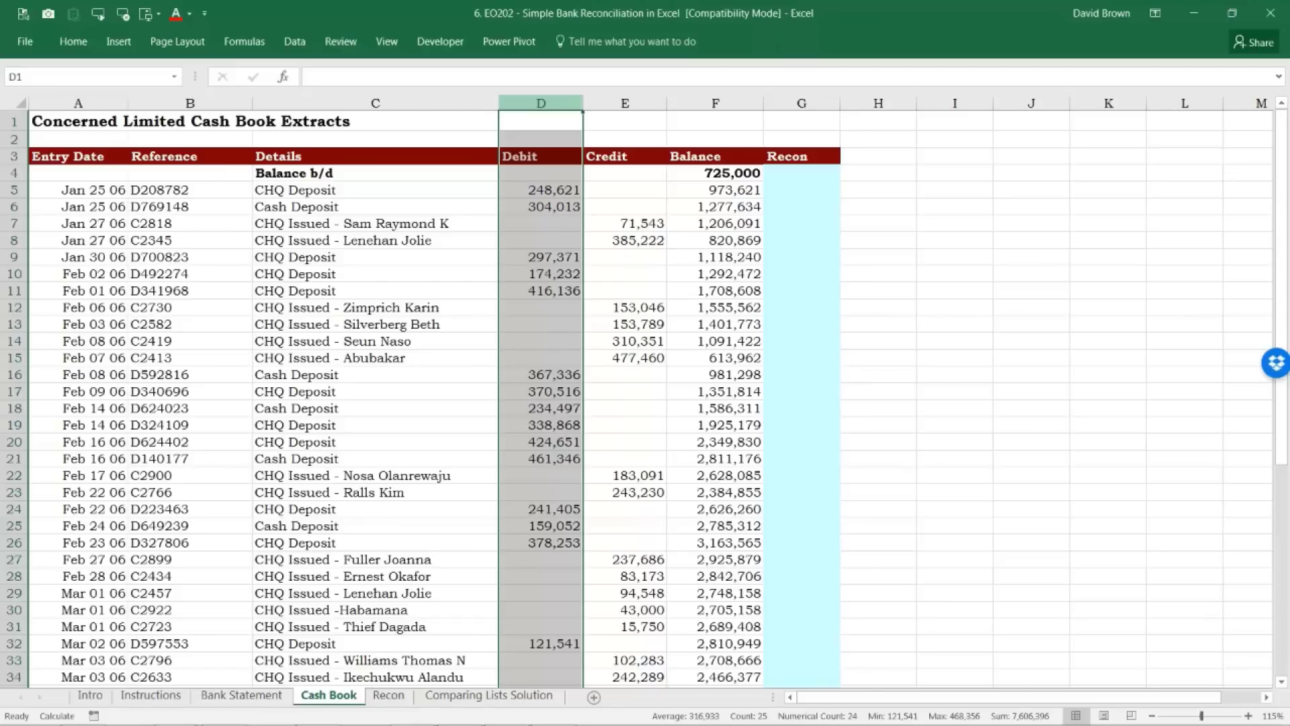
left_click(622, 102)
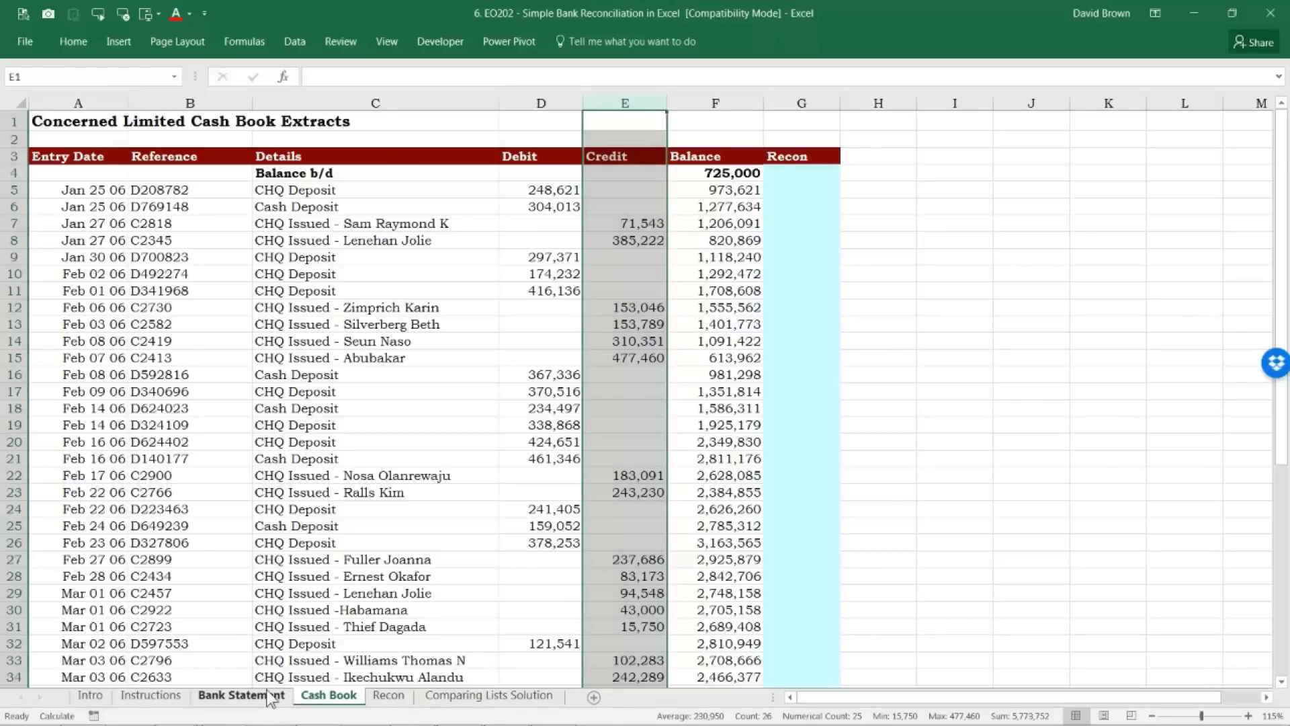
Review the Jan 29 bank row against the first seven Cash Book references, including C2345.
left_click(270, 696)
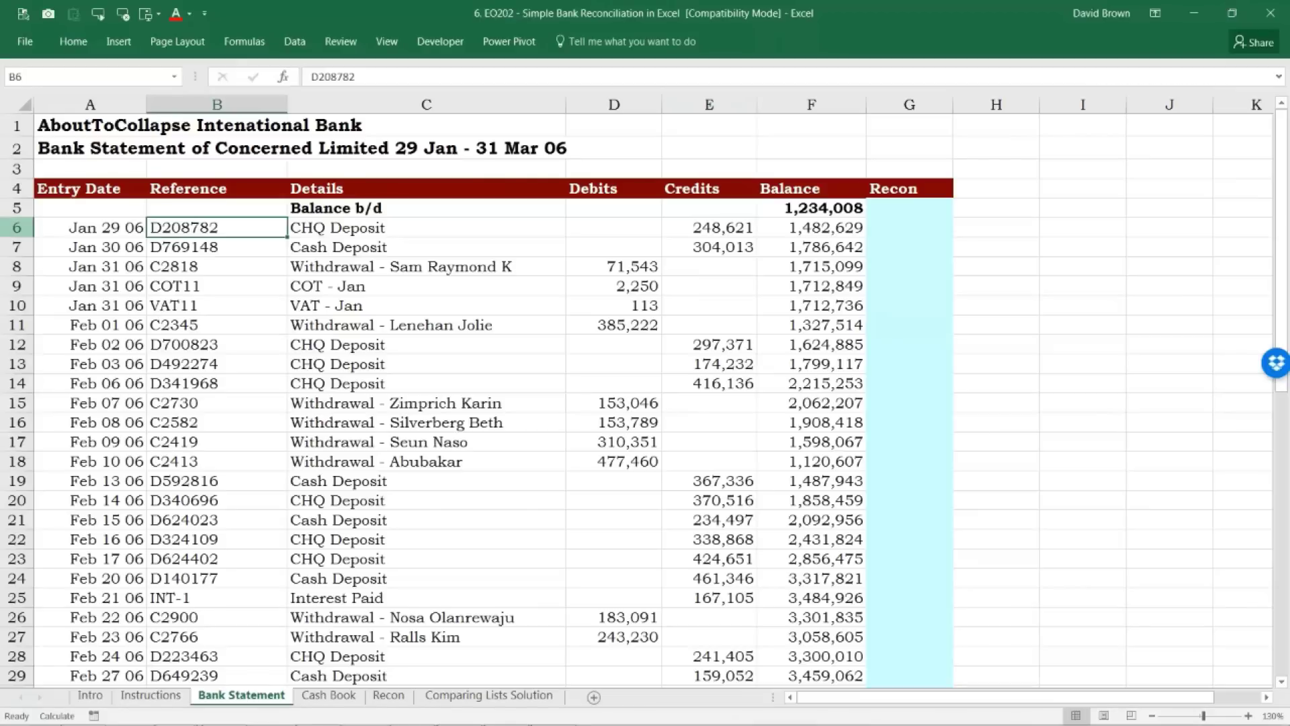
key("Home")
key("shift+space")
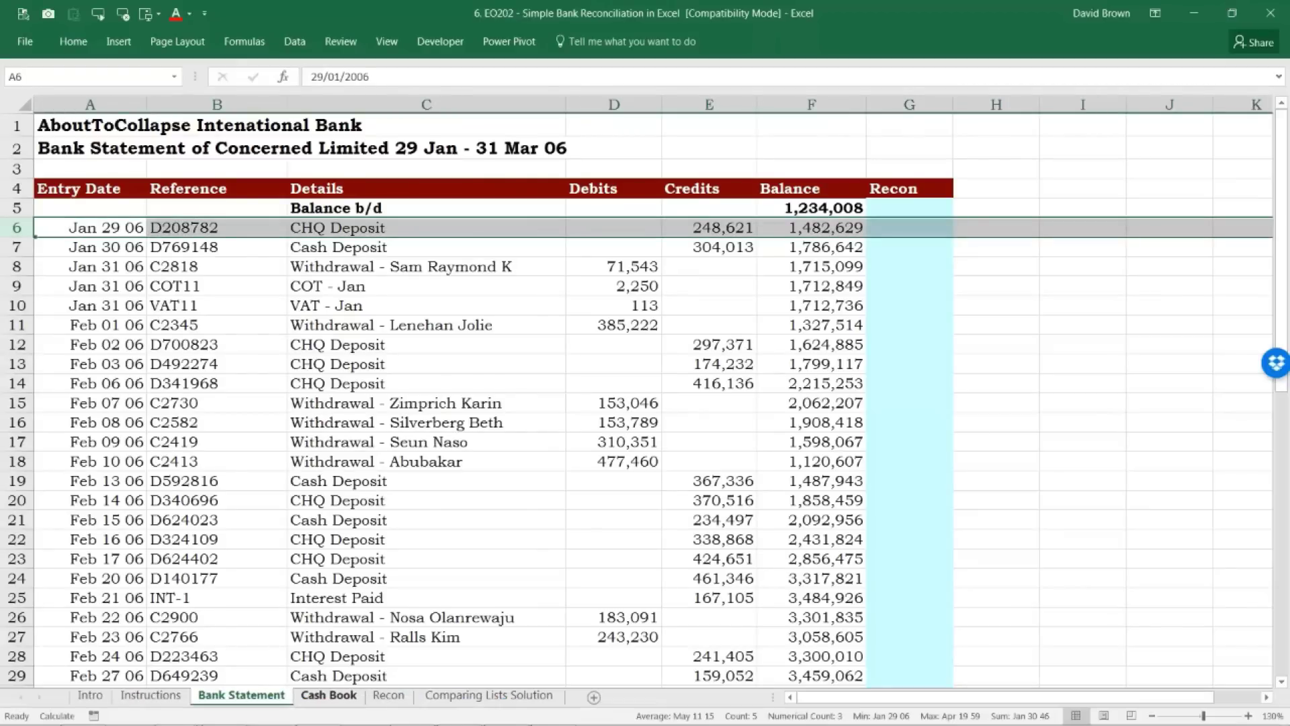
left_click(333, 696)
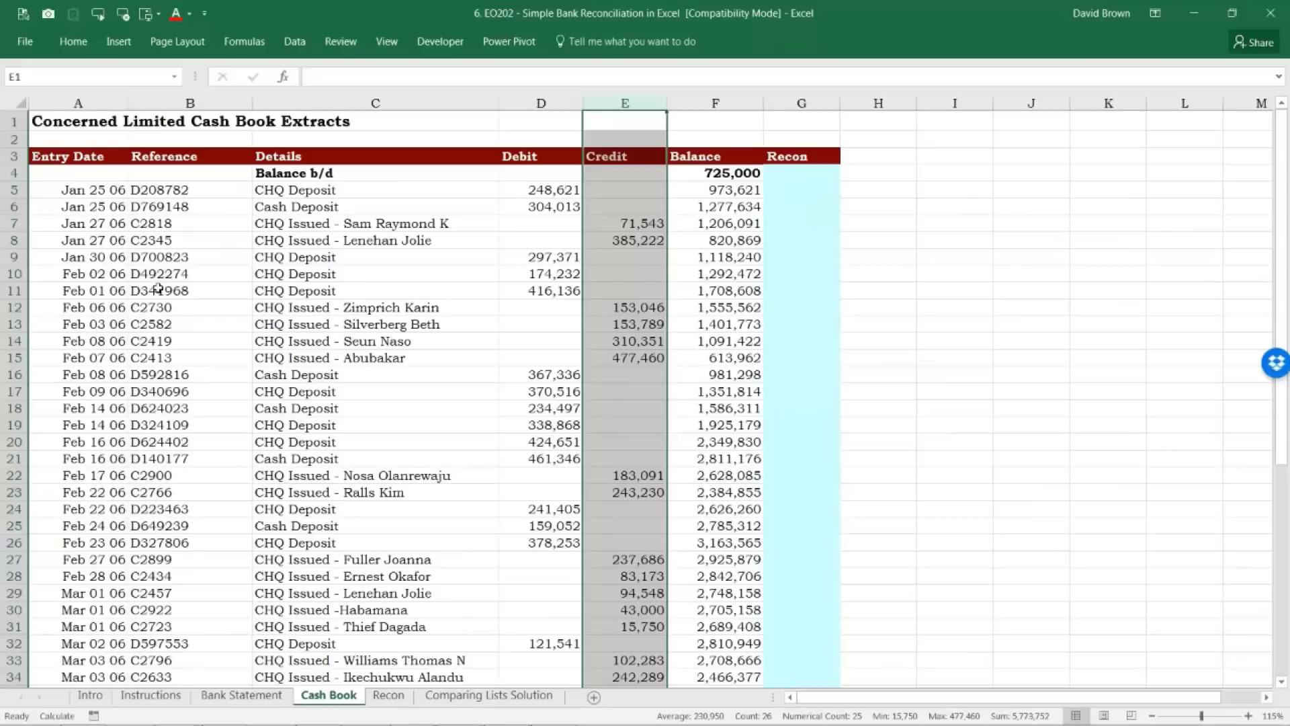
left_click(22, 190)
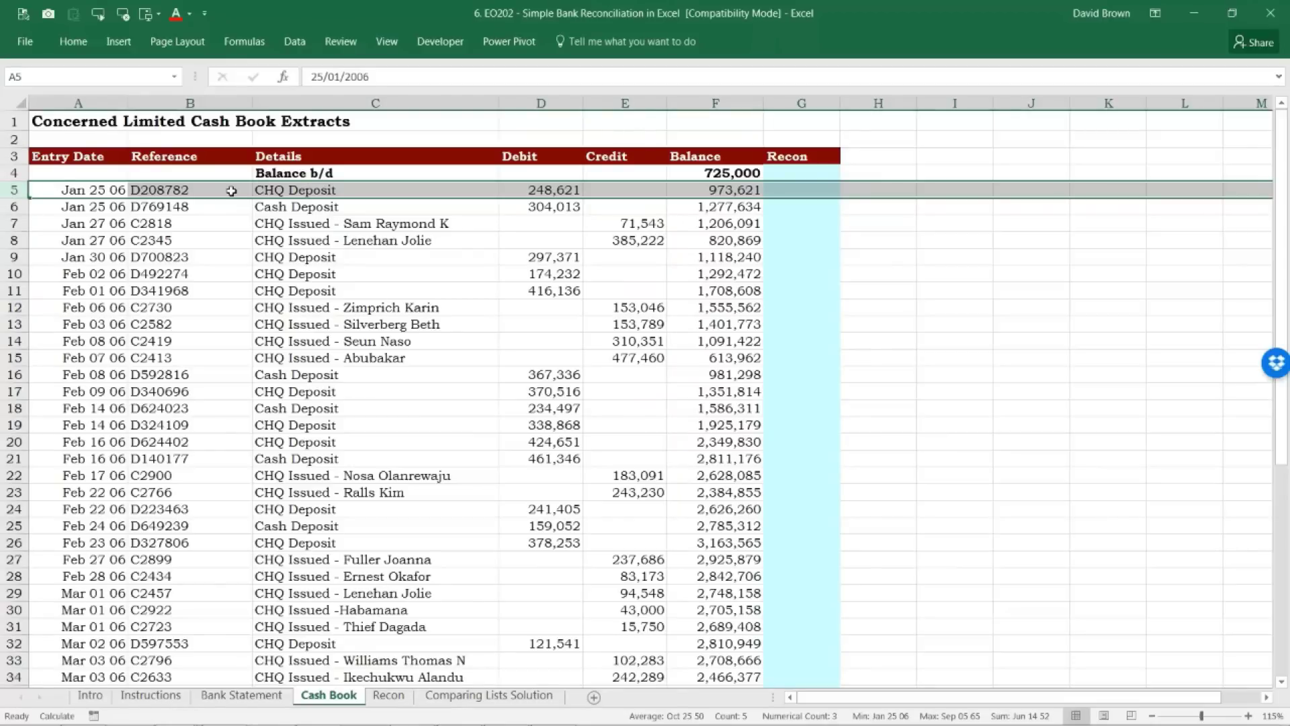
left_click(200, 192)
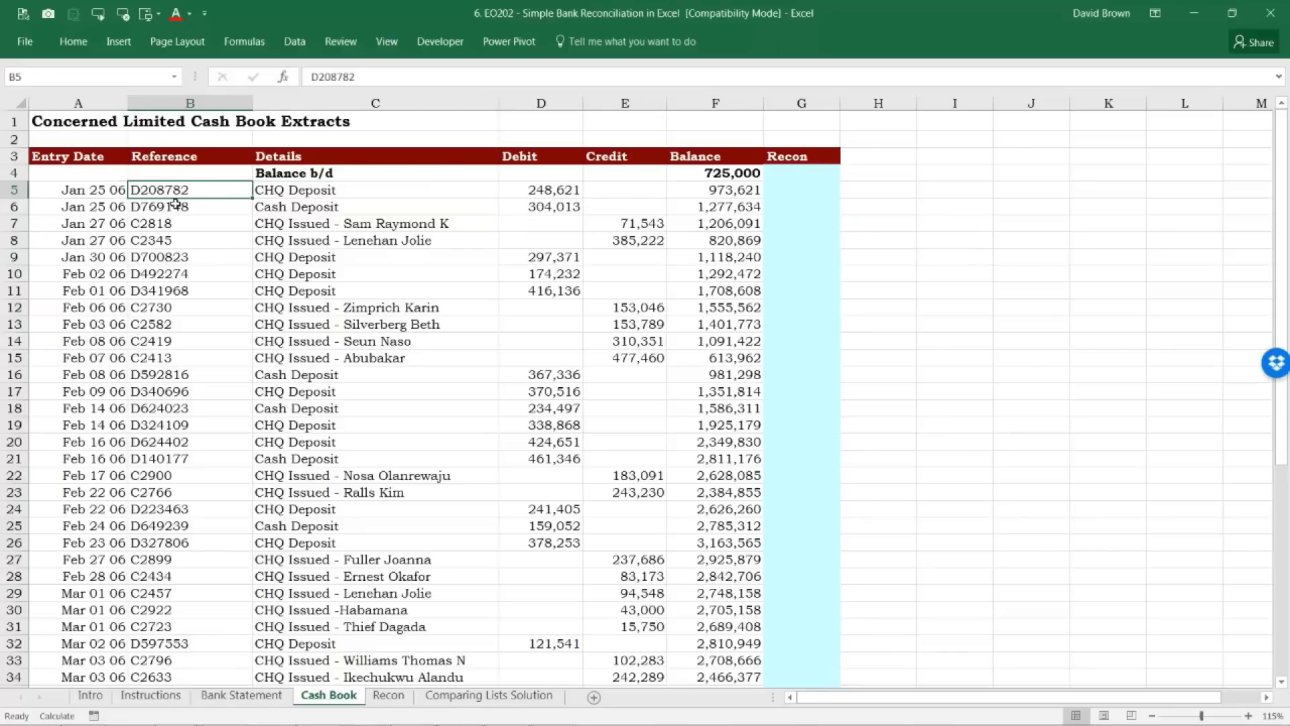
left_click_drag(180, 192, 175, 289)
left_click(168, 242)
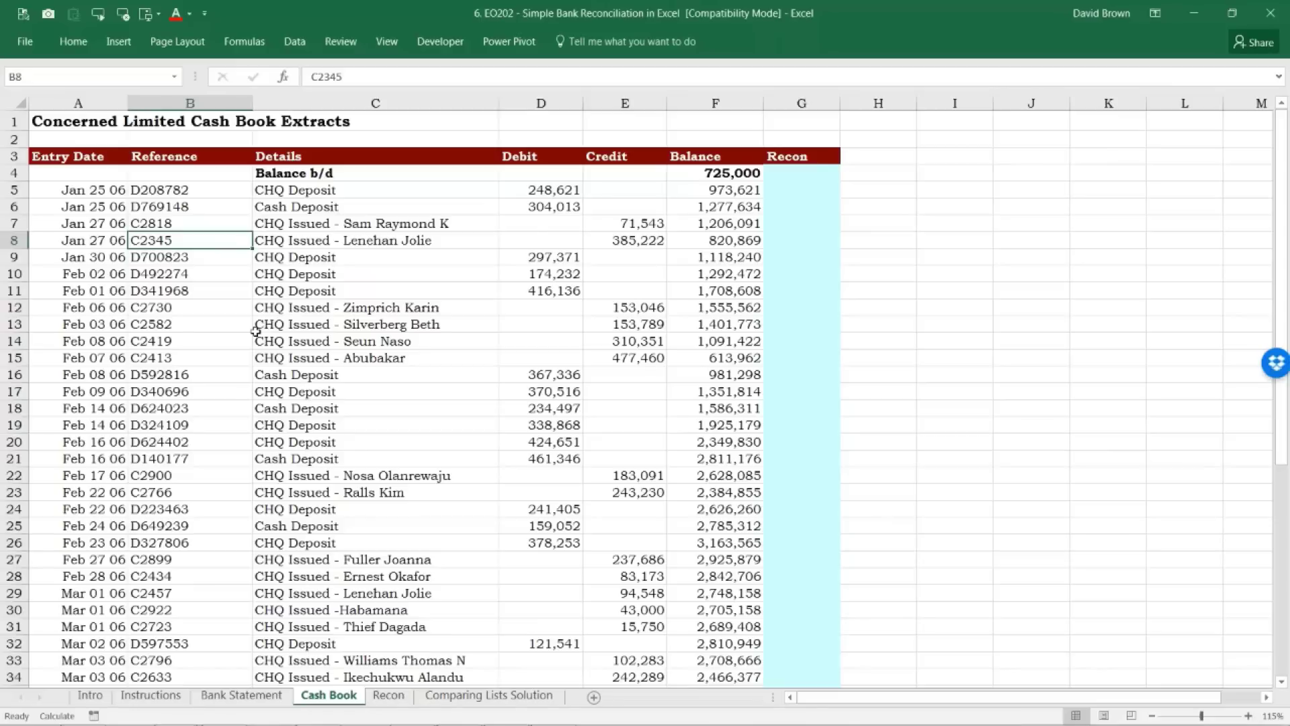
Confirm reference D208782 is the first entry on both Bank Statement and Cash Book.
left_click(266, 696)
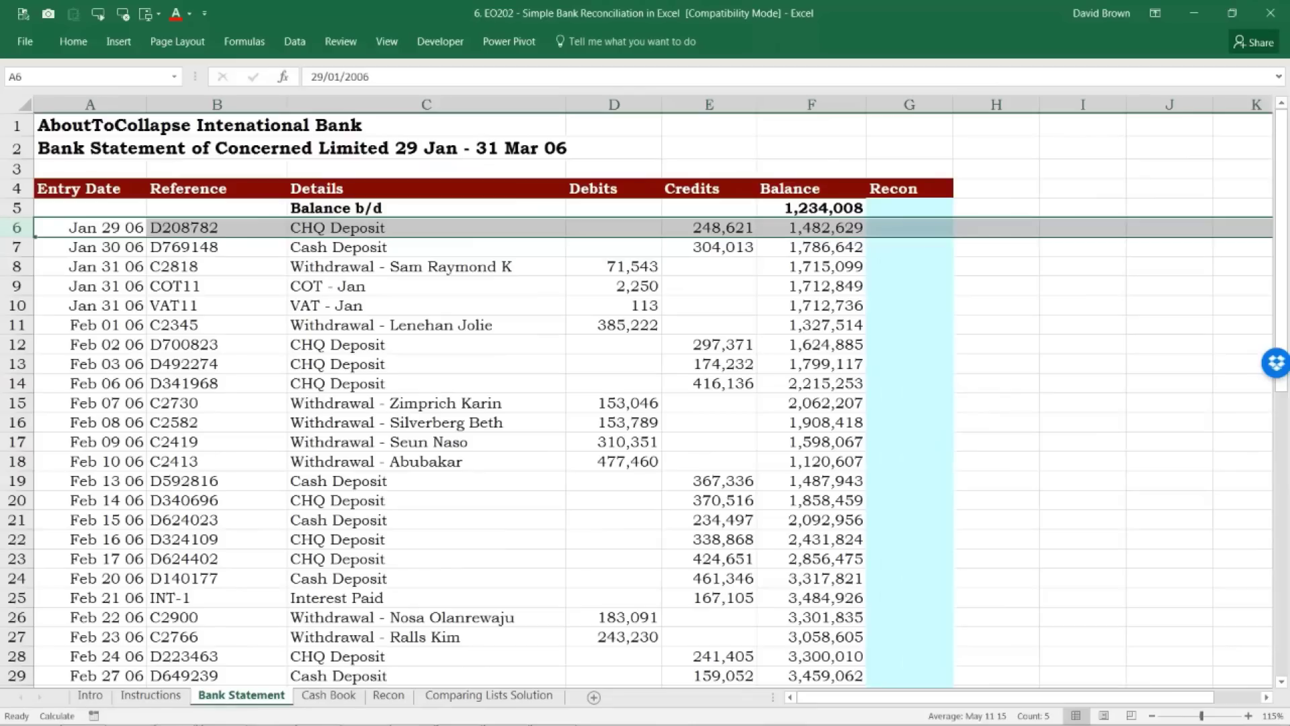
left_click(224, 232)
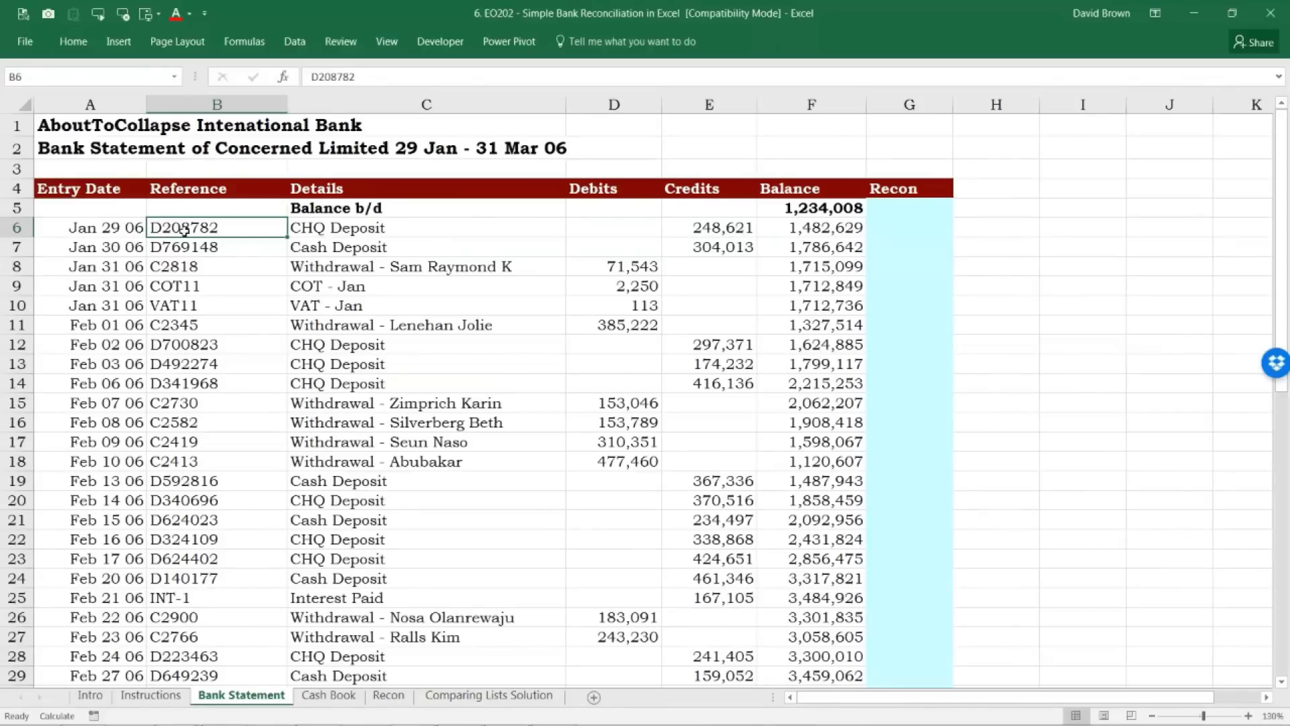
left_click(329, 695)
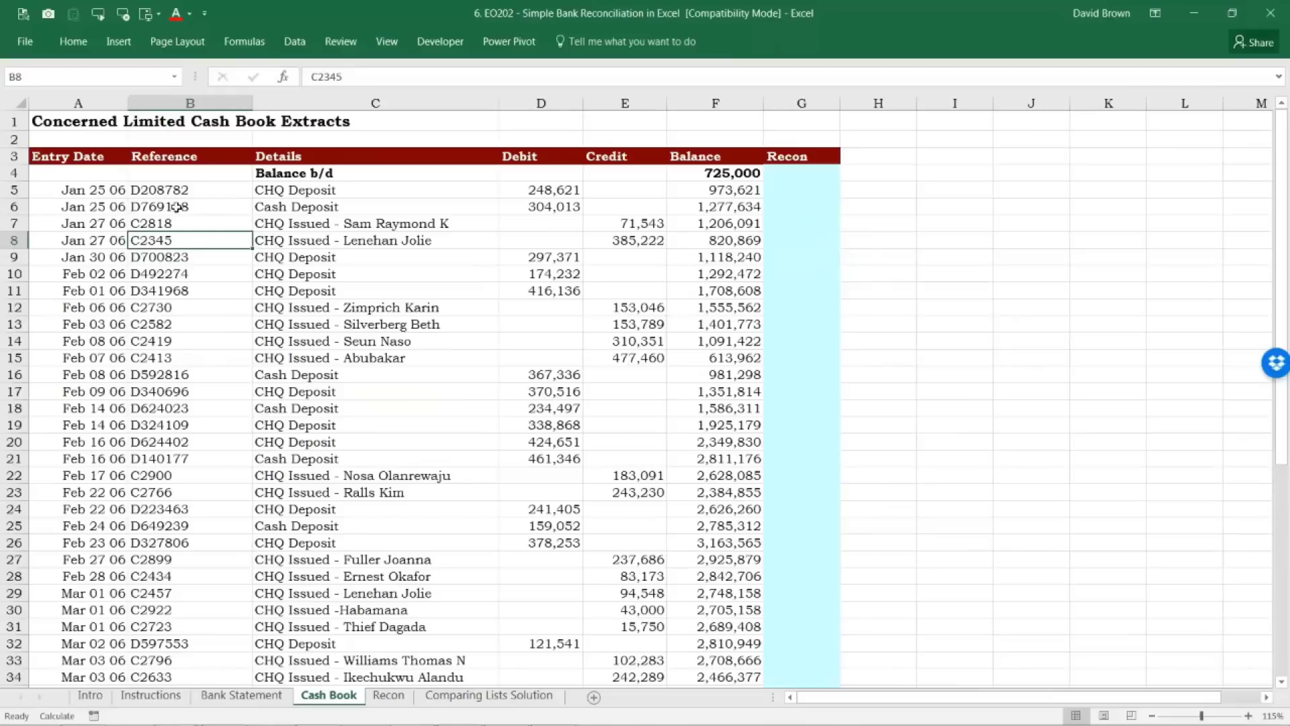
left_click(146, 188)
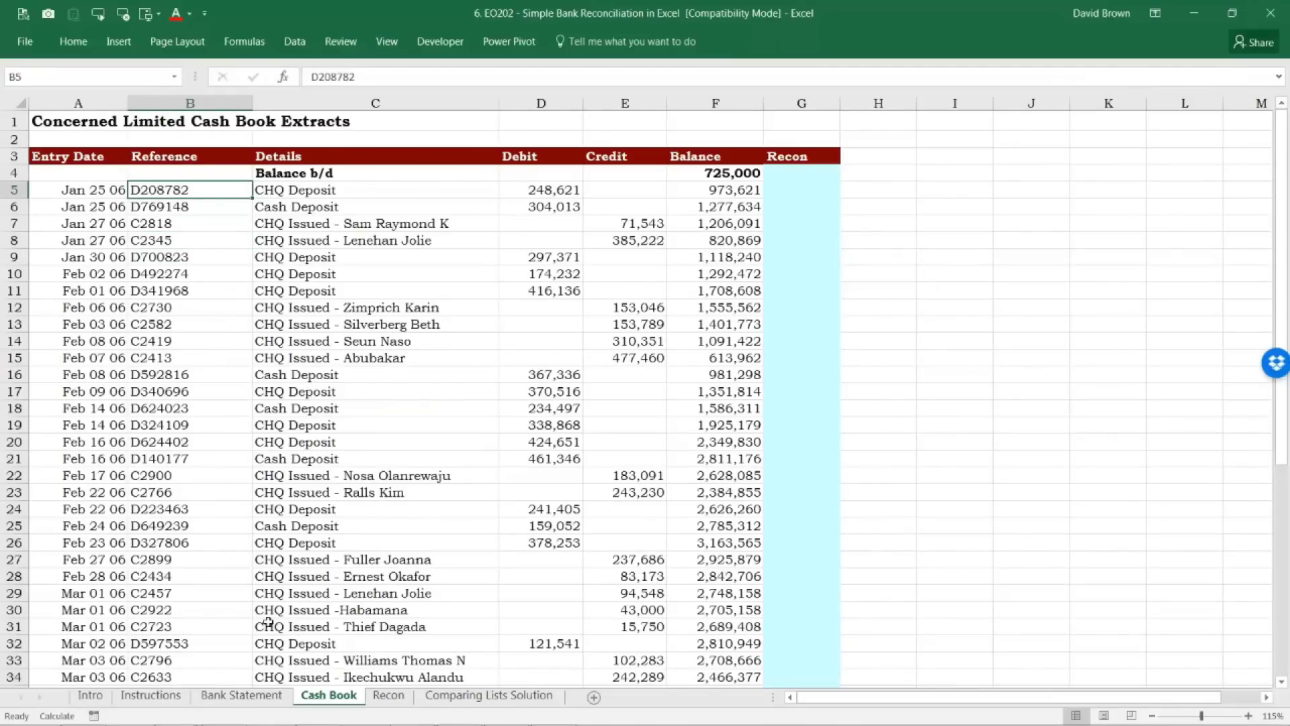
left_click(250, 699)
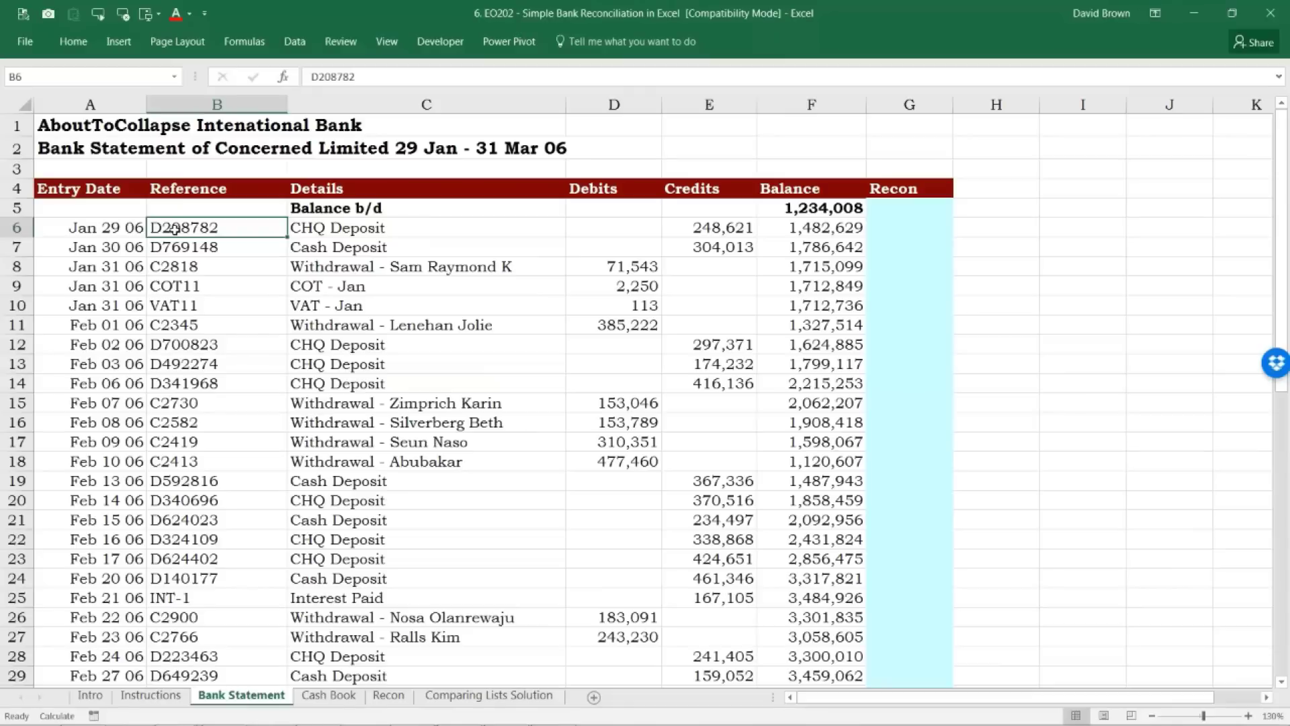
key("Right")
key("Right")
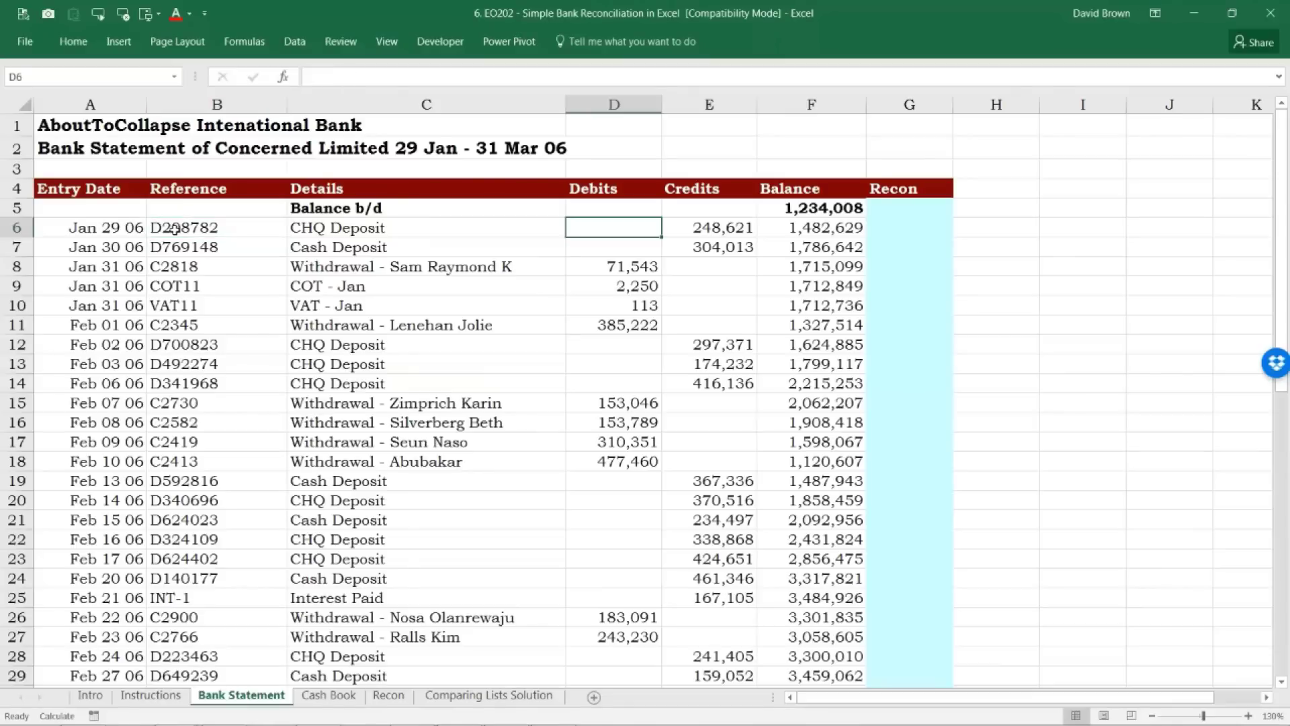
key("Right")
key("Right")
key("Right")
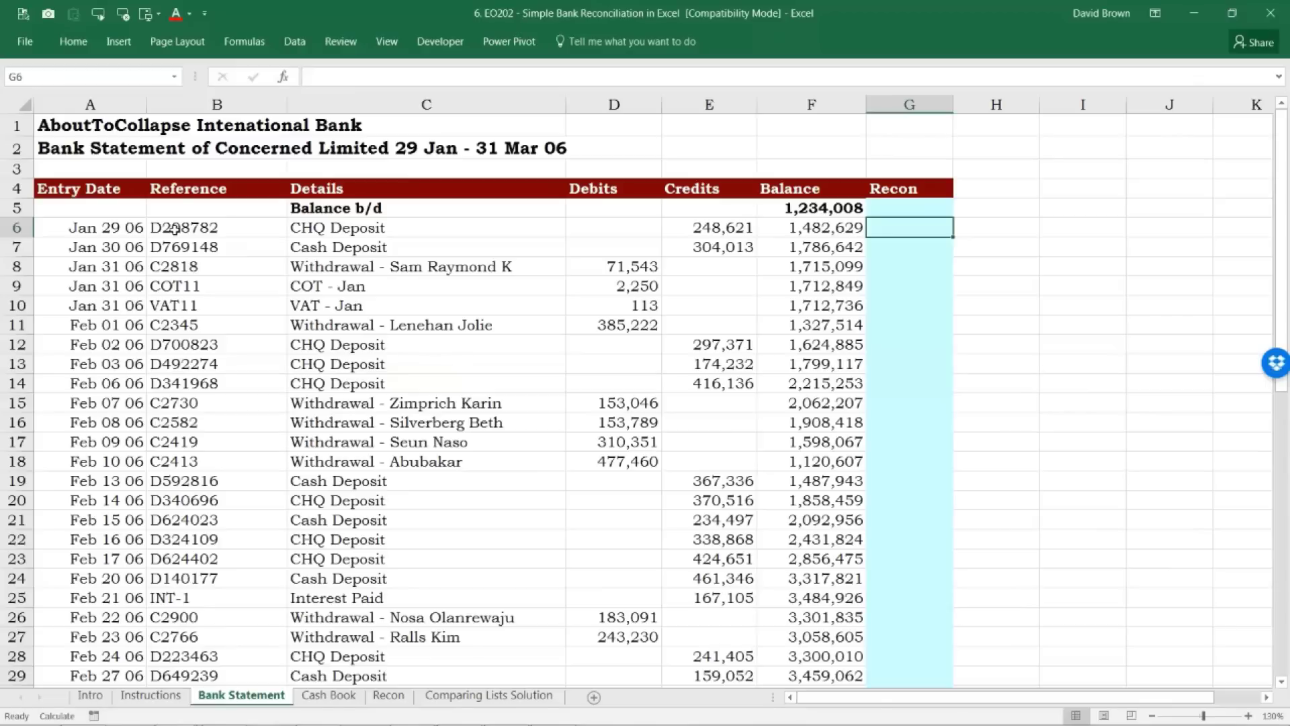
key("Left")
key("Right")
left_click(191, 227)
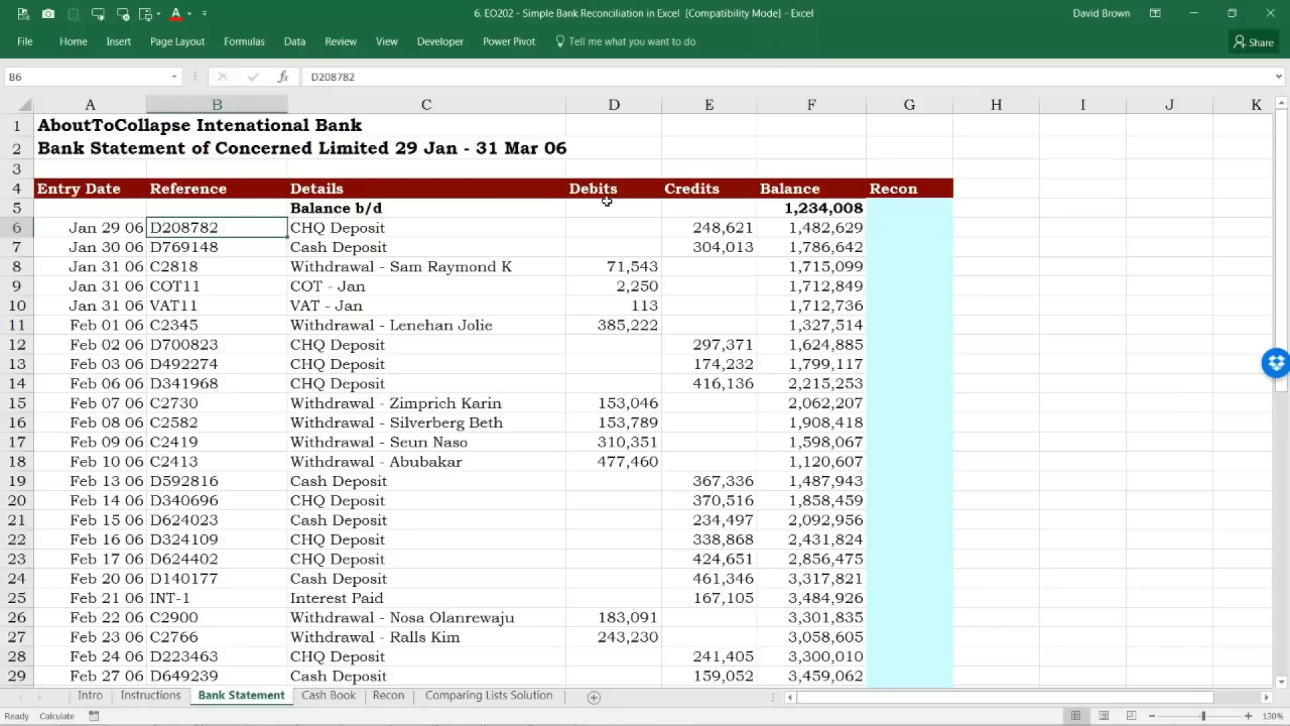
left_click(897, 233)
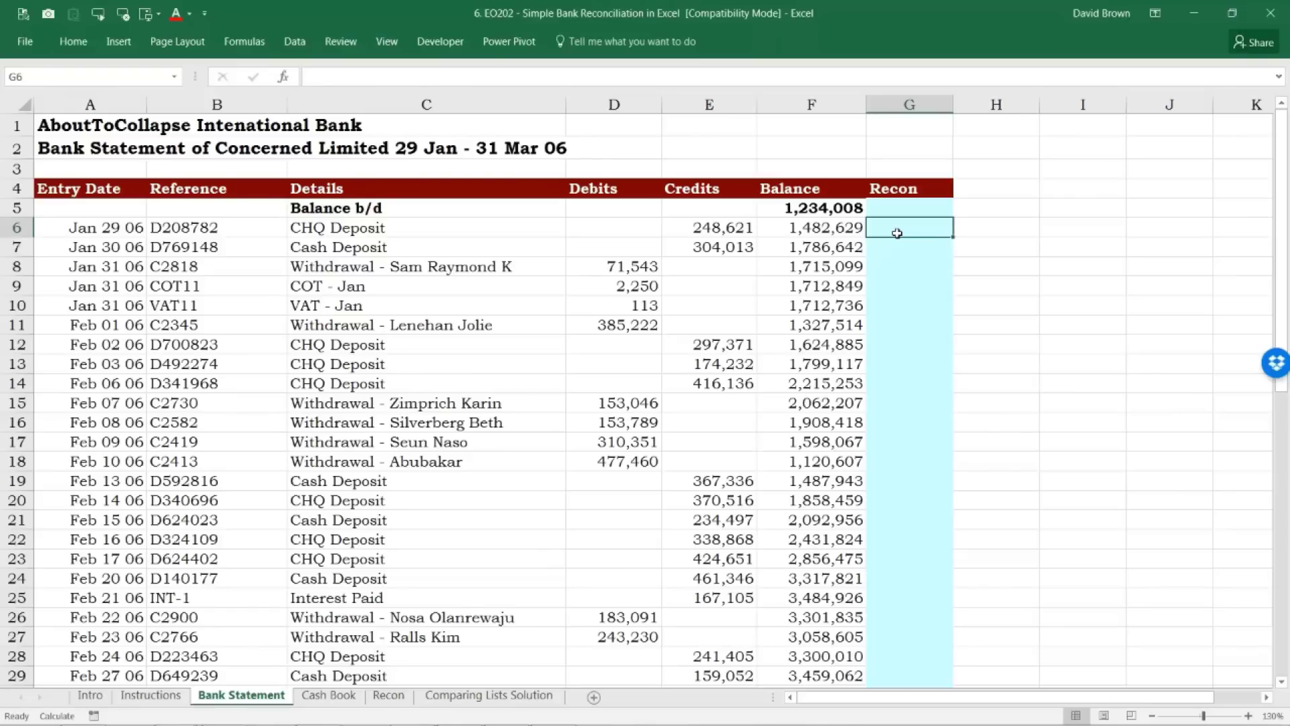
In G6, start =MATCH(B6, with the lookup range taken from the Cash Book sheet.
key("F2")
type("=MATC")
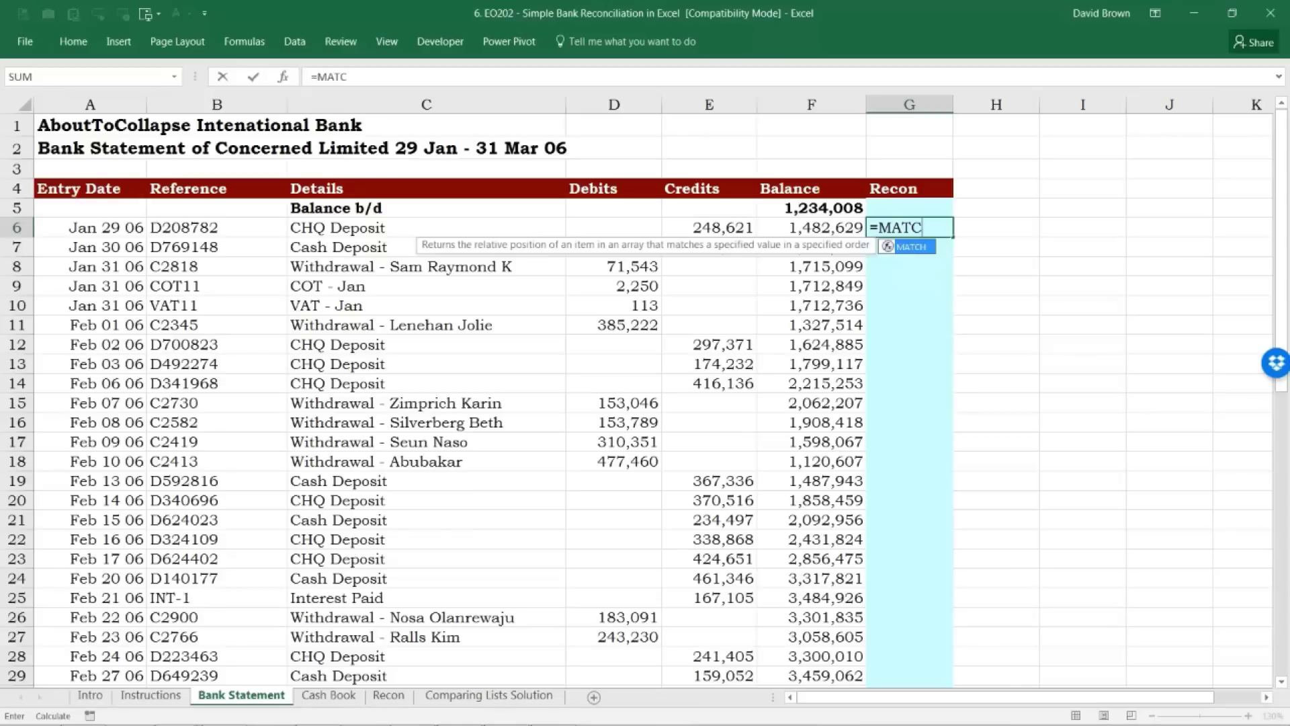
type("H(")
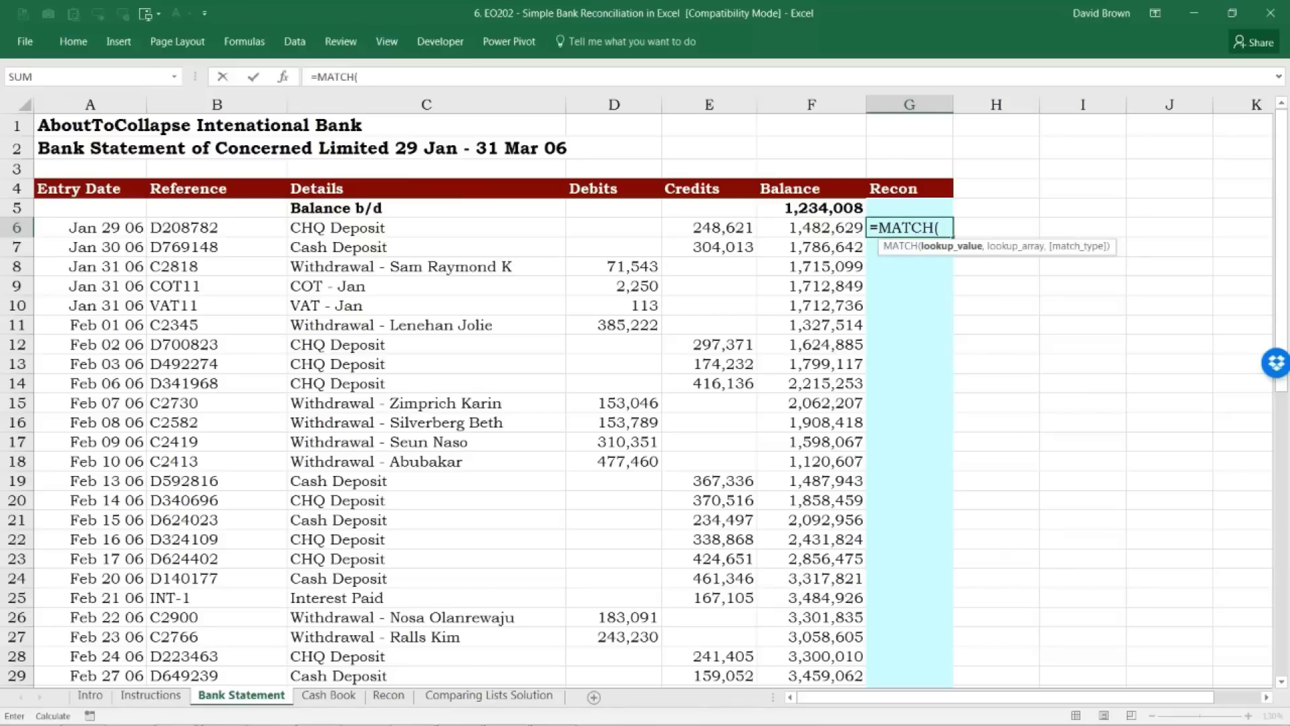
key("Left")
key("Left")
key("Left")
key("Left")
key("Left")
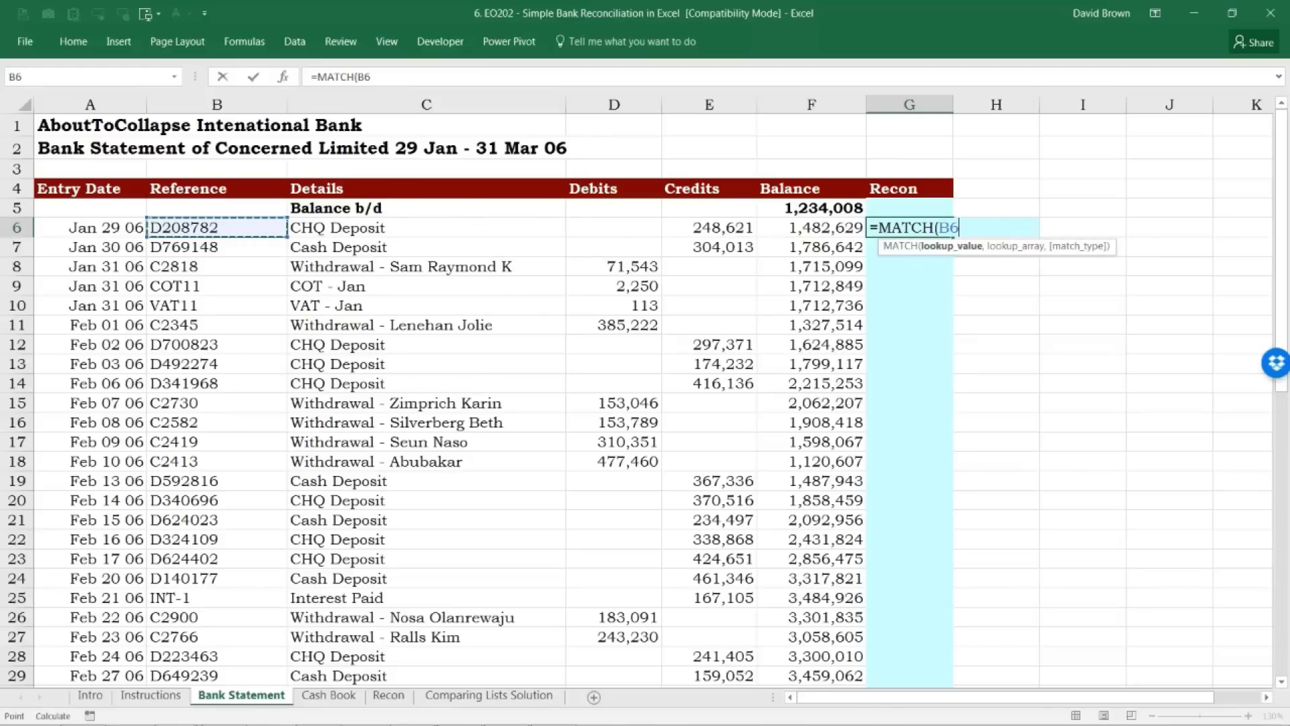
type(",")
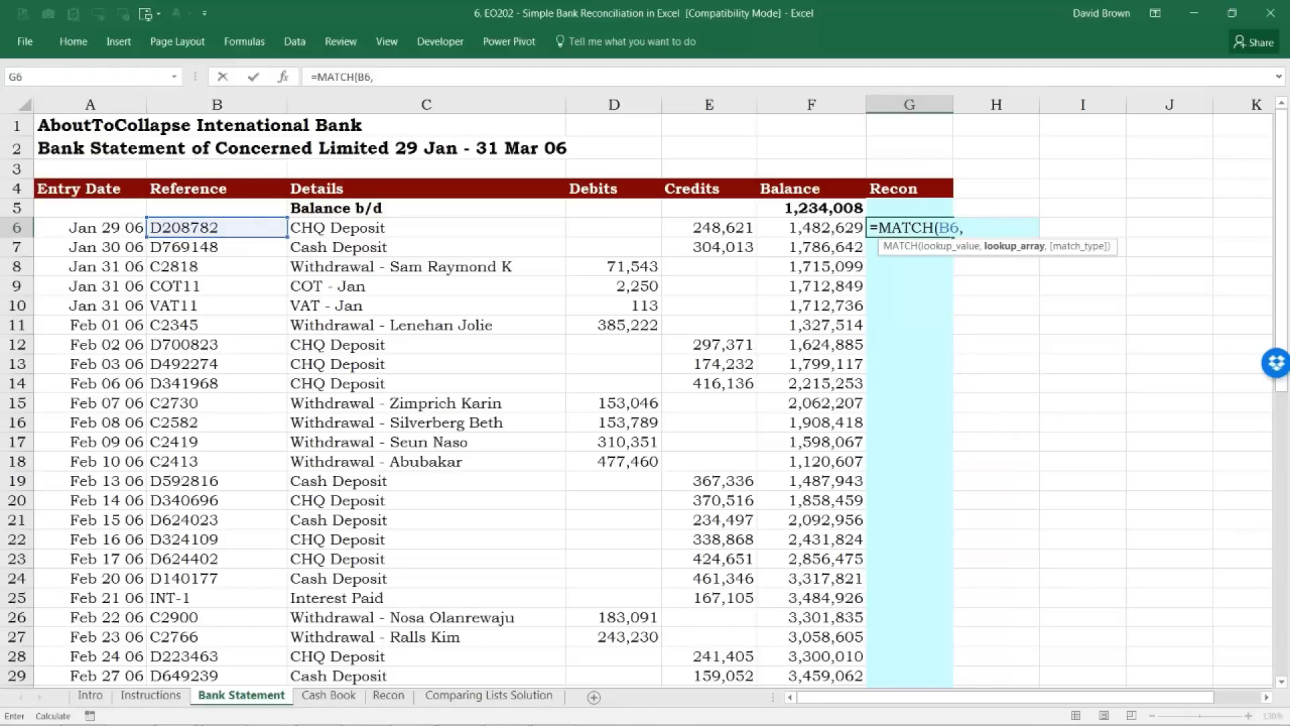
left_click(329, 695)
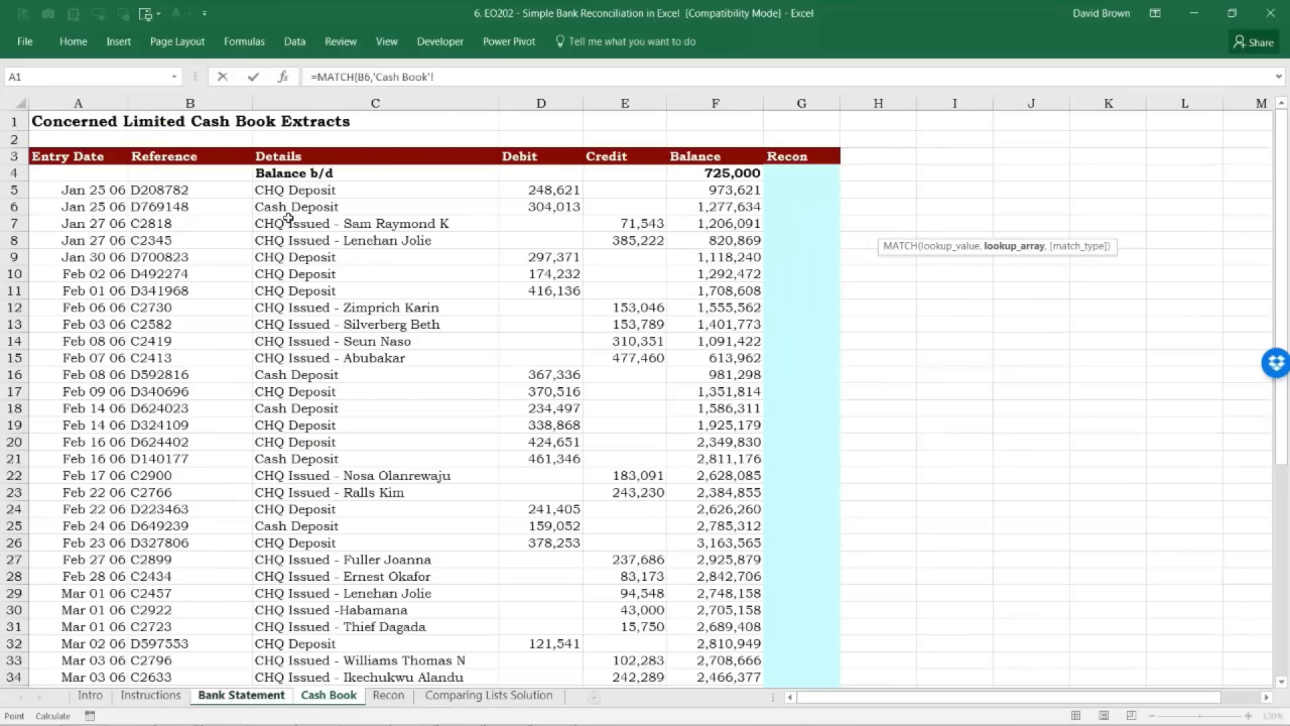
Finish G6 as =MATCH(B6,'Cash Book'!$B:$B,0), with an absolute column and exact match.
left_click(235, 103)
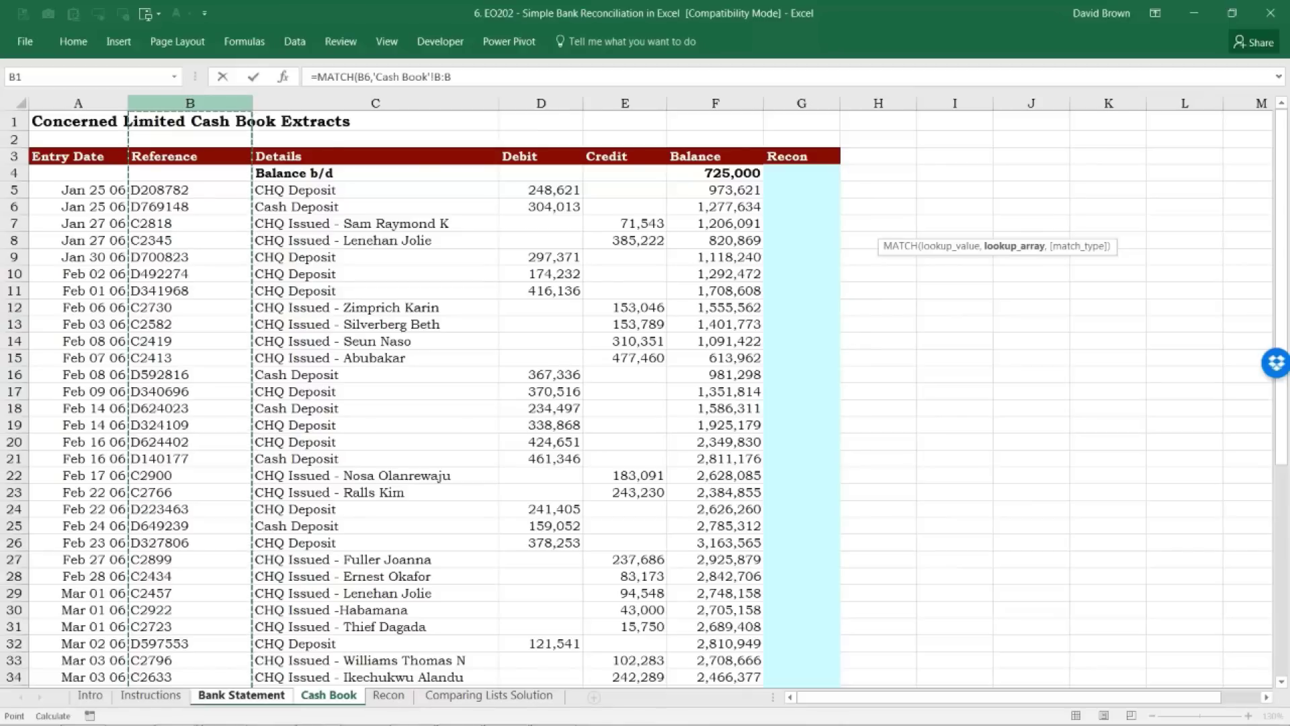
key("F4")
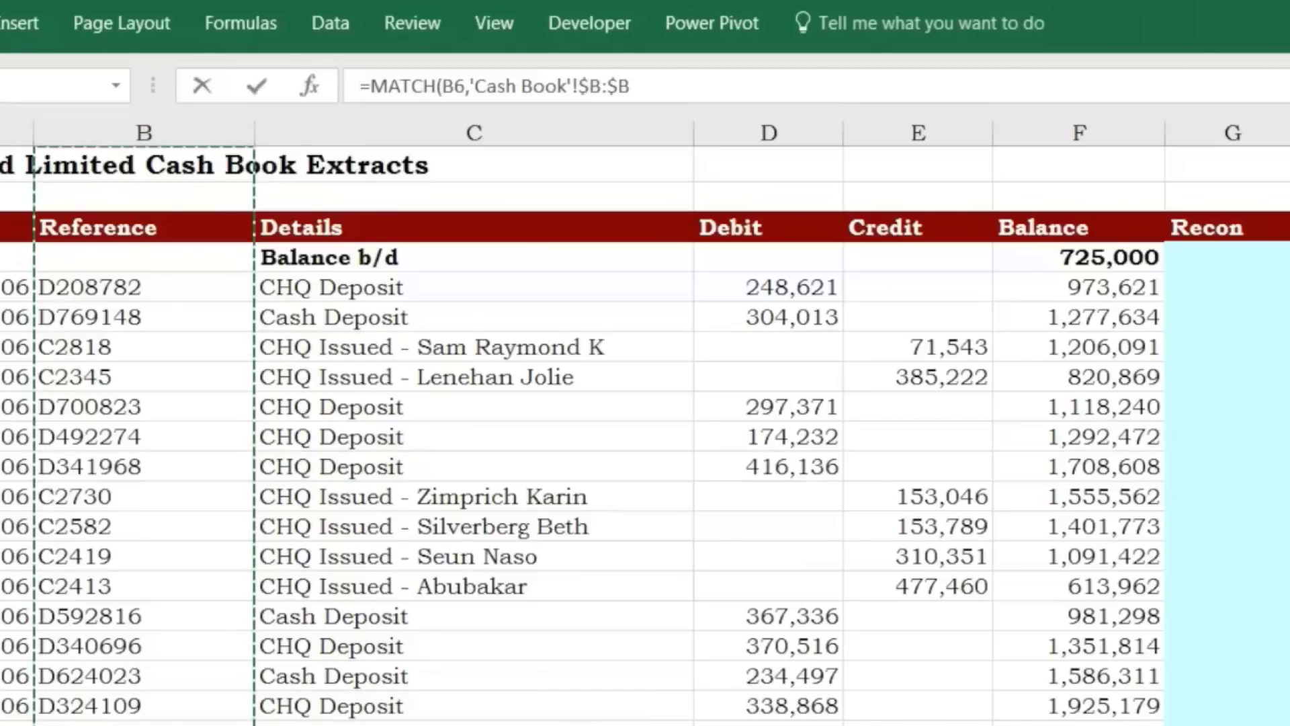
left_click(605, 86)
key("F4")
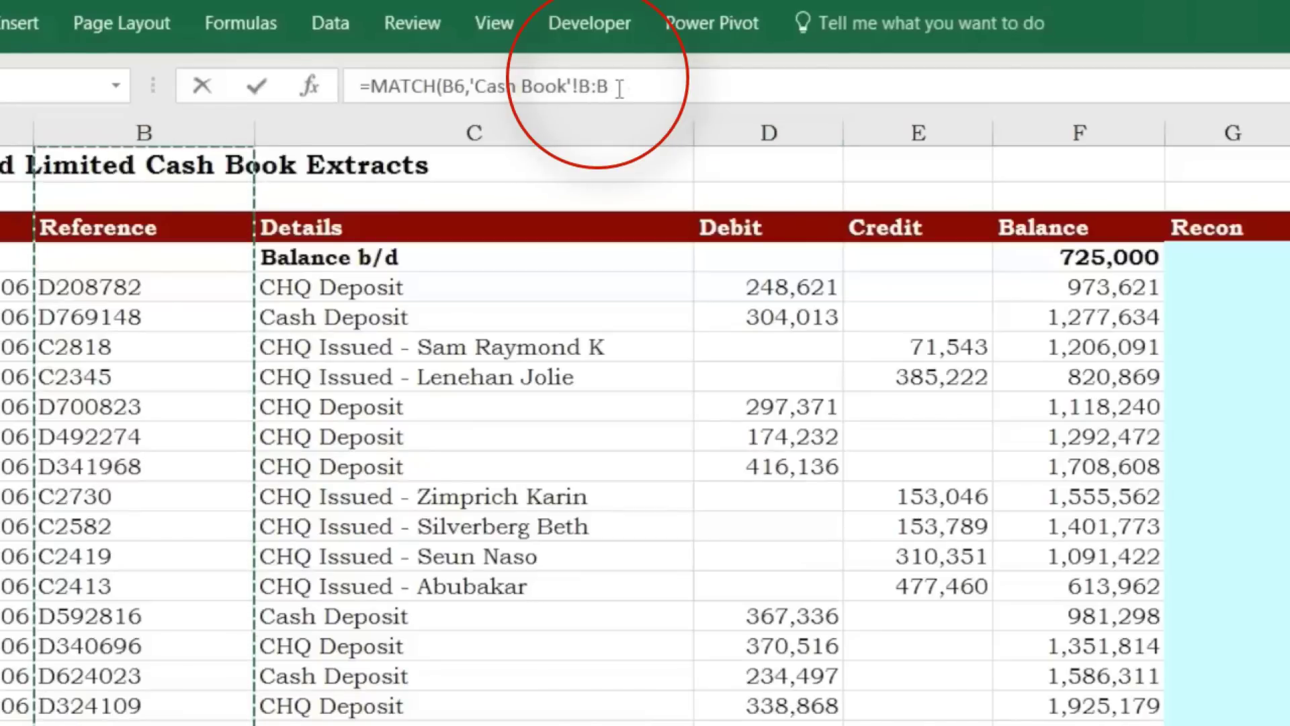
key("F4")
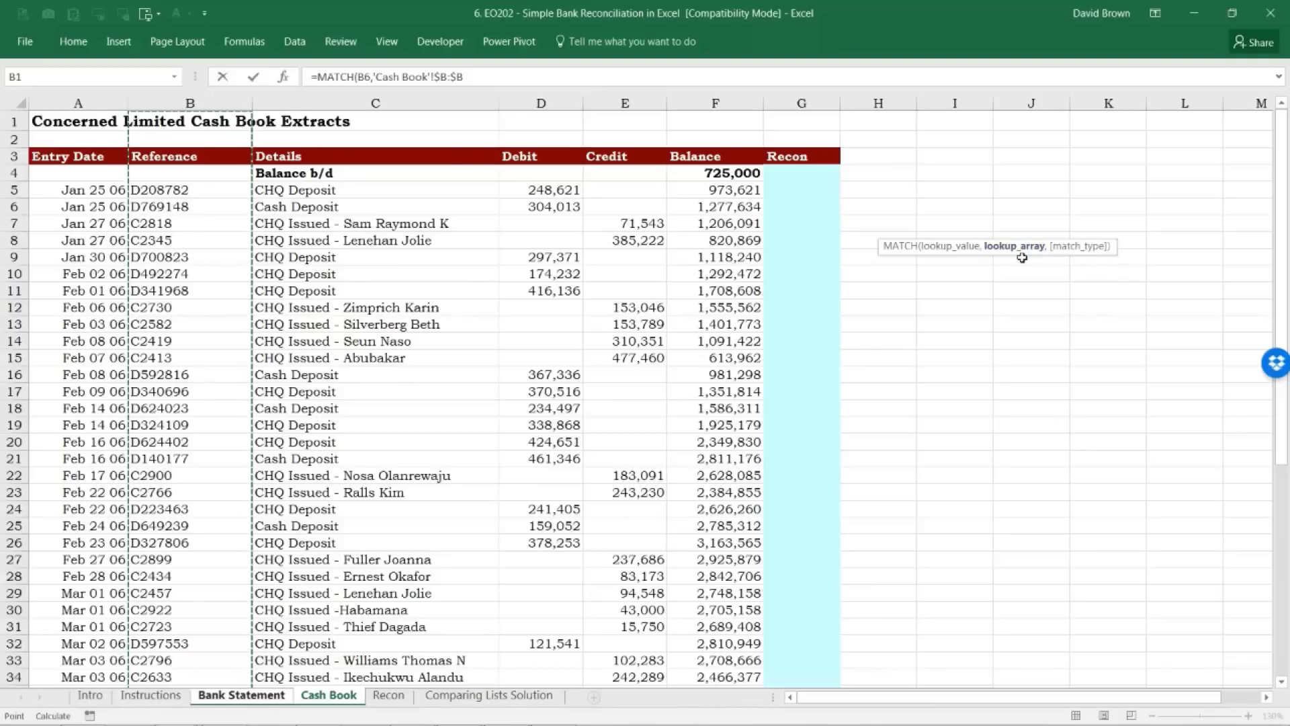
type(",")
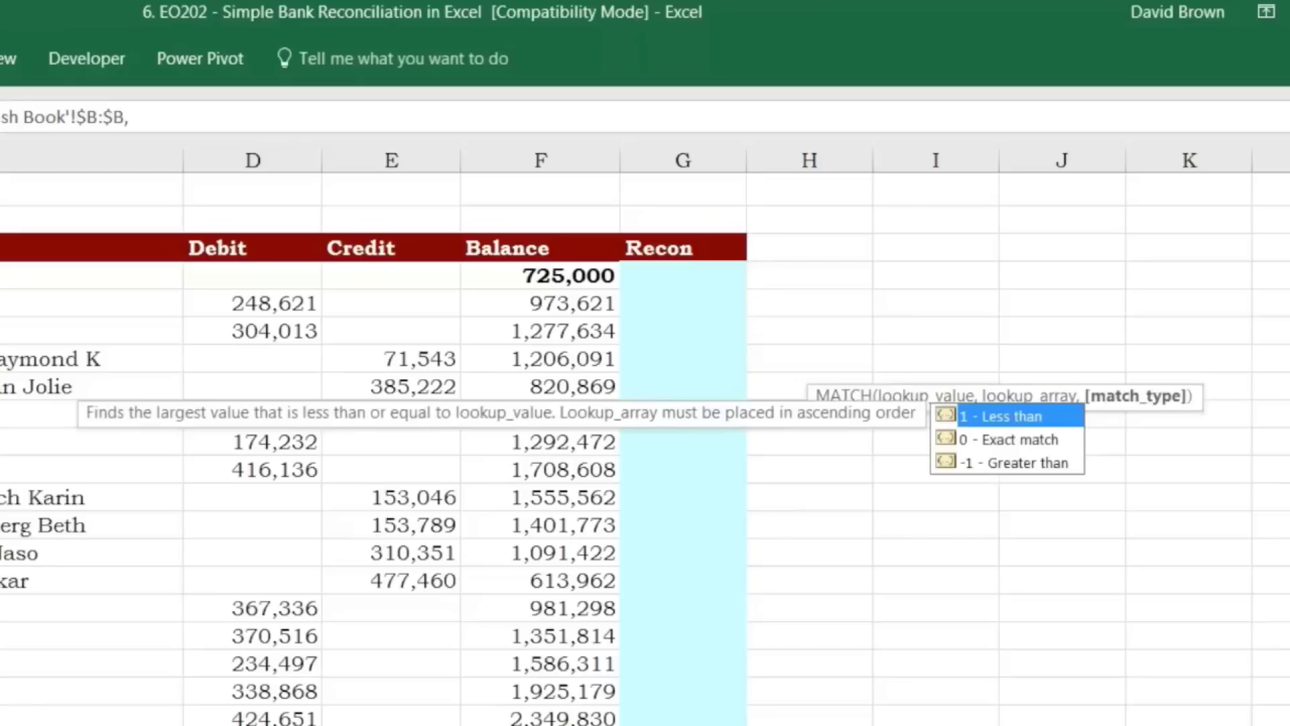
left_click(1042, 442)
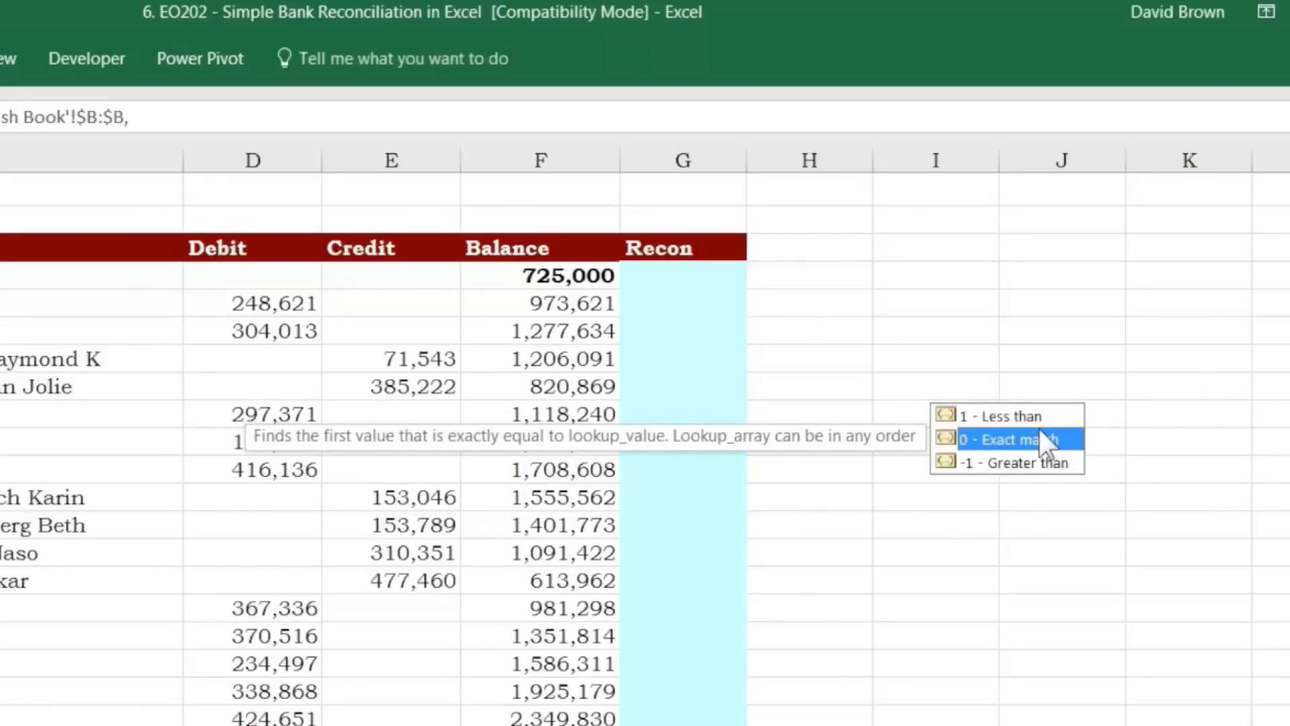
double_click(1040, 430)
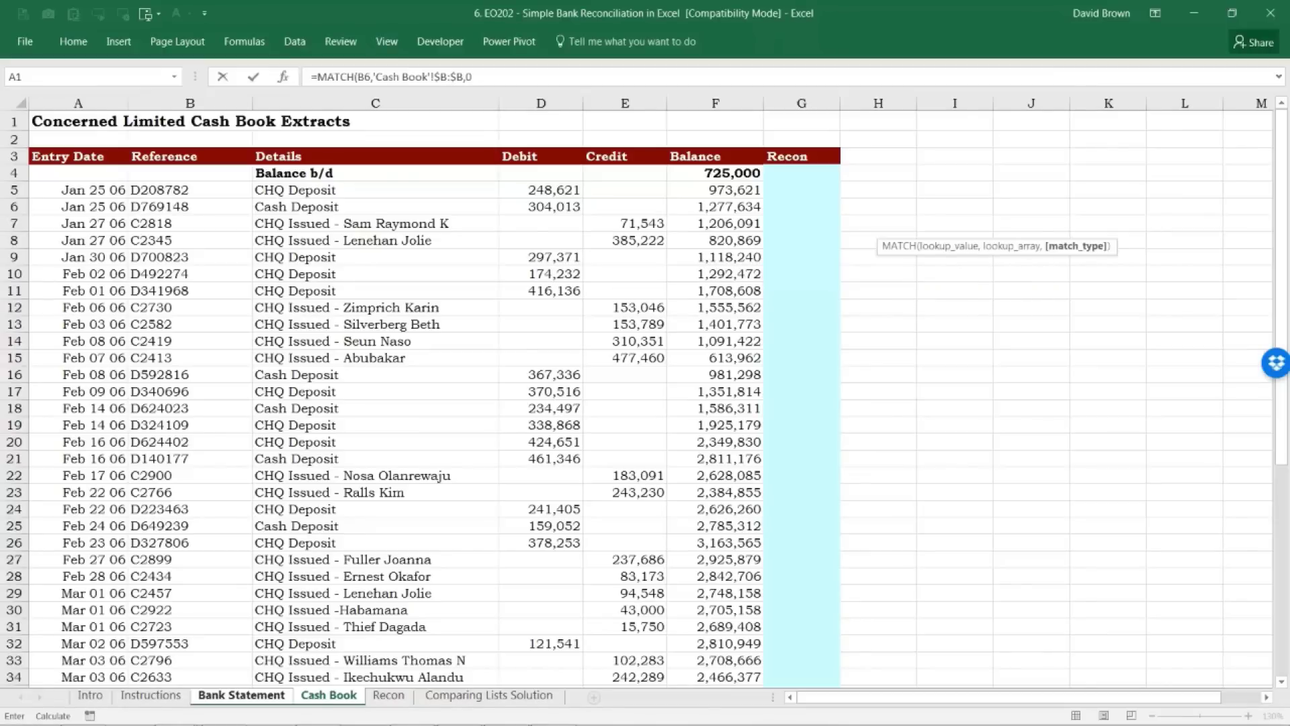
type(")")
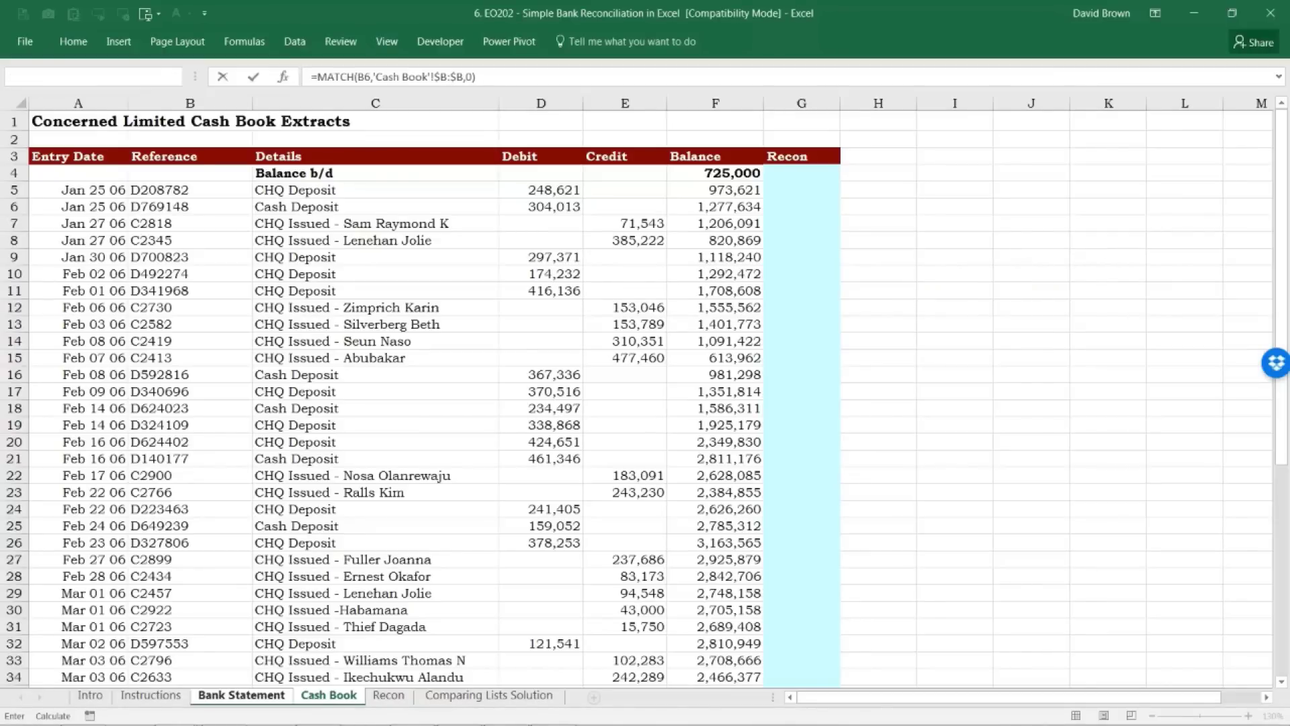
Commit G6's MATCH formula and select Cash Book rows 2 and 3.
key("Return")
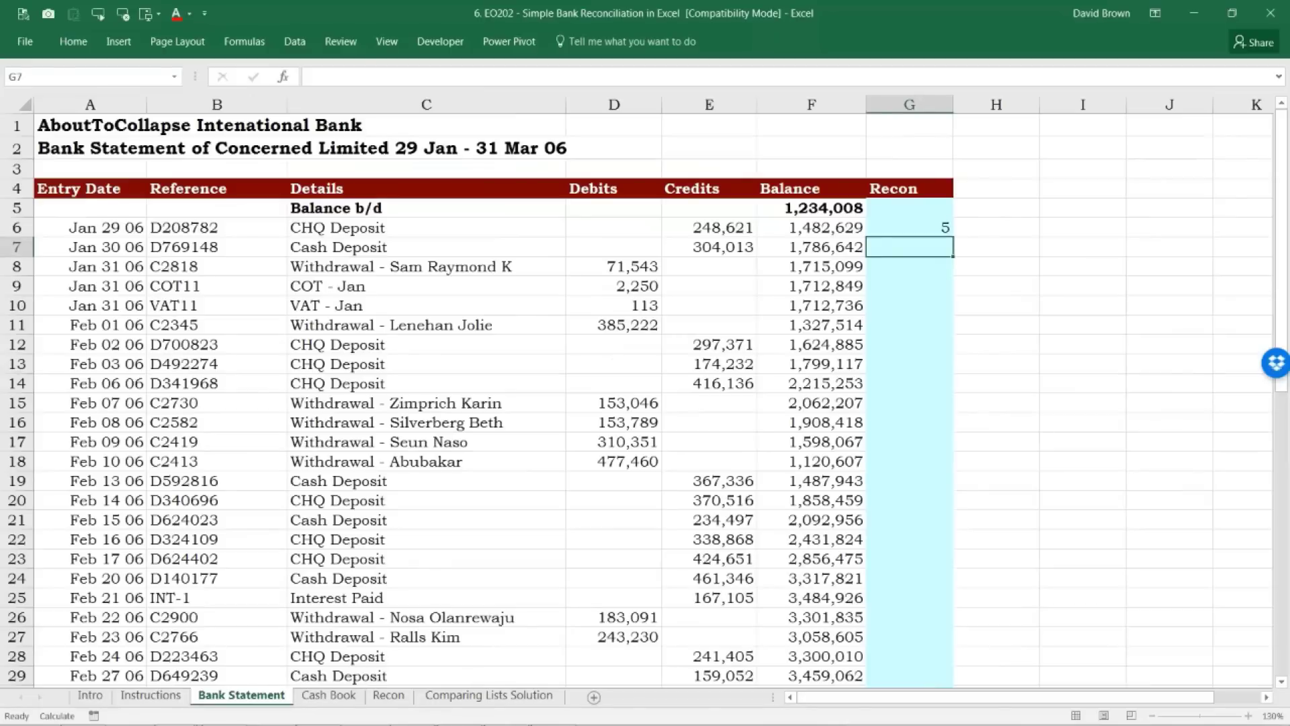
left_click(909, 227)
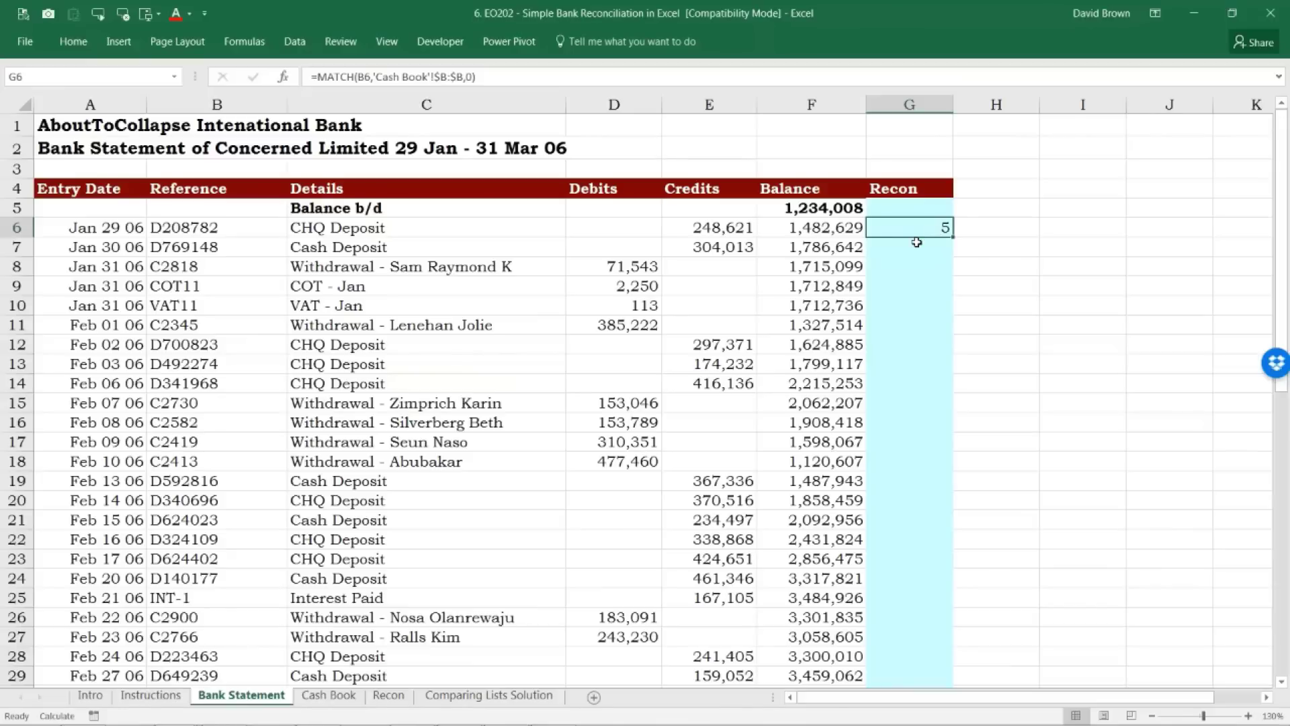
left_click(319, 696)
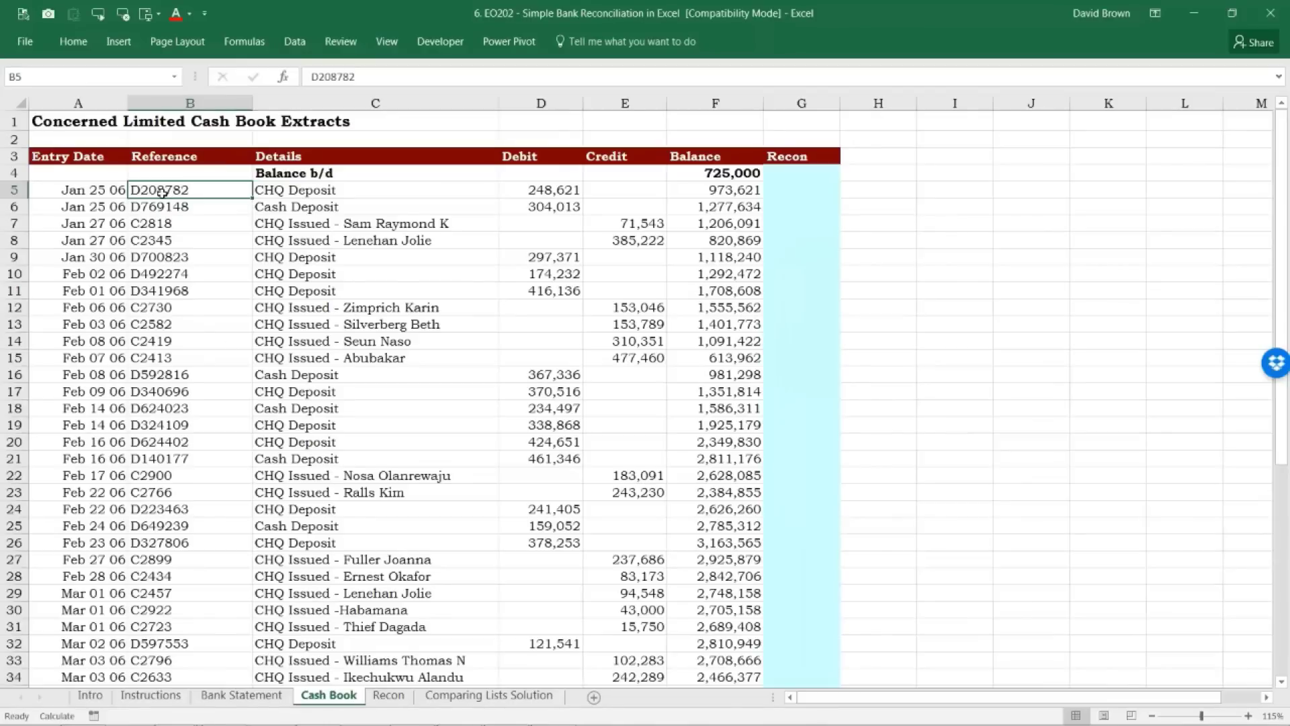
left_click_drag(16, 139, 30, 161)
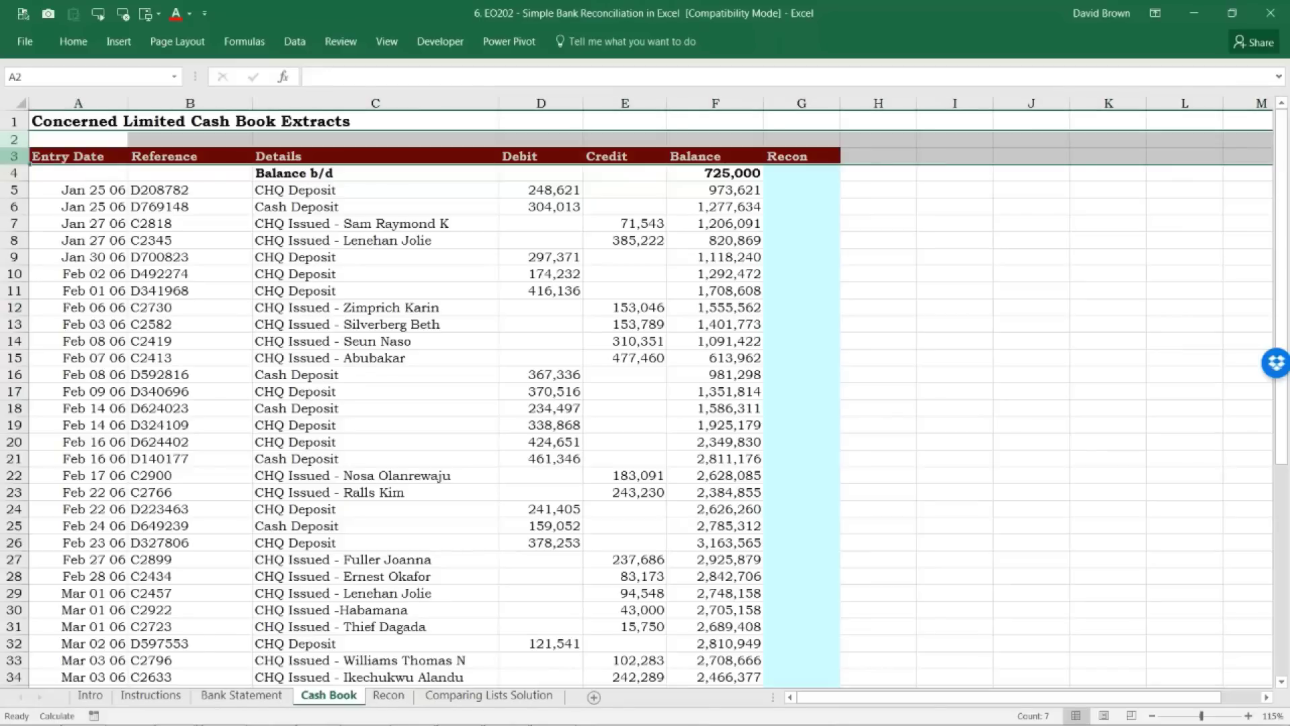
Insert two blank rows above the Cash Book table.
key("ctrl+shift+plus")
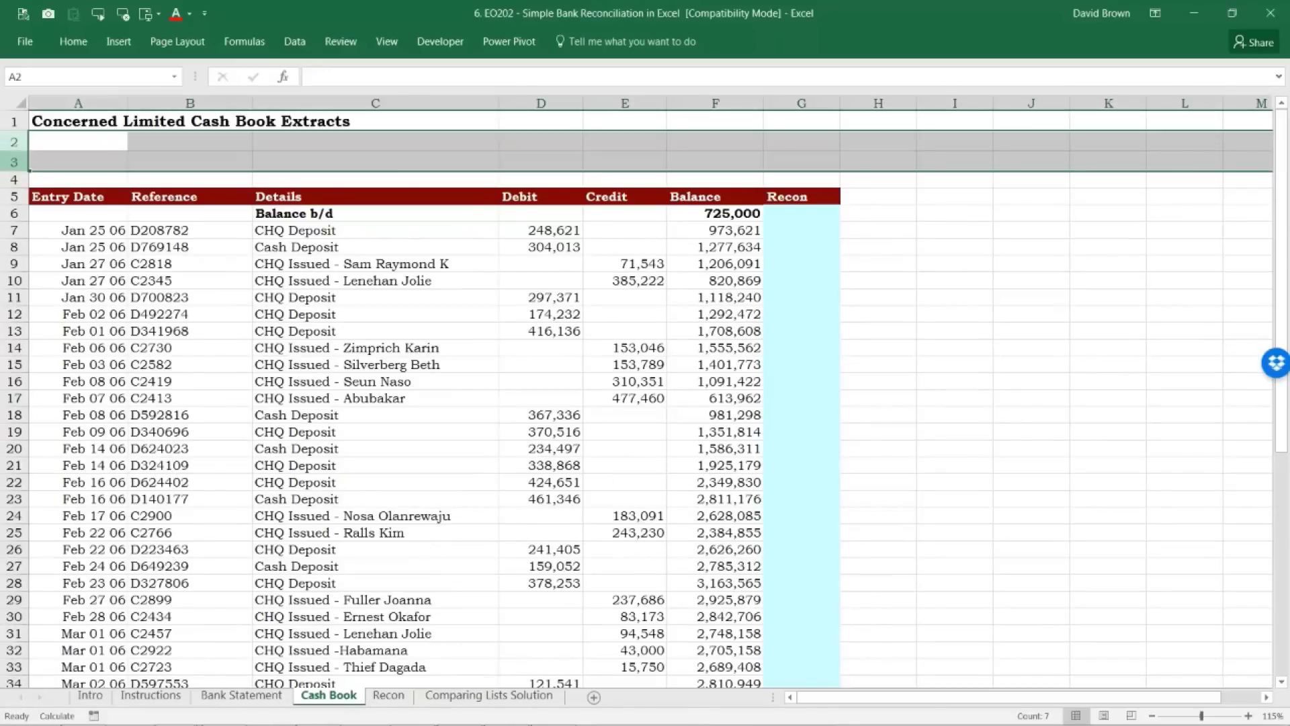
left_click(58, 235)
left_click(14, 229)
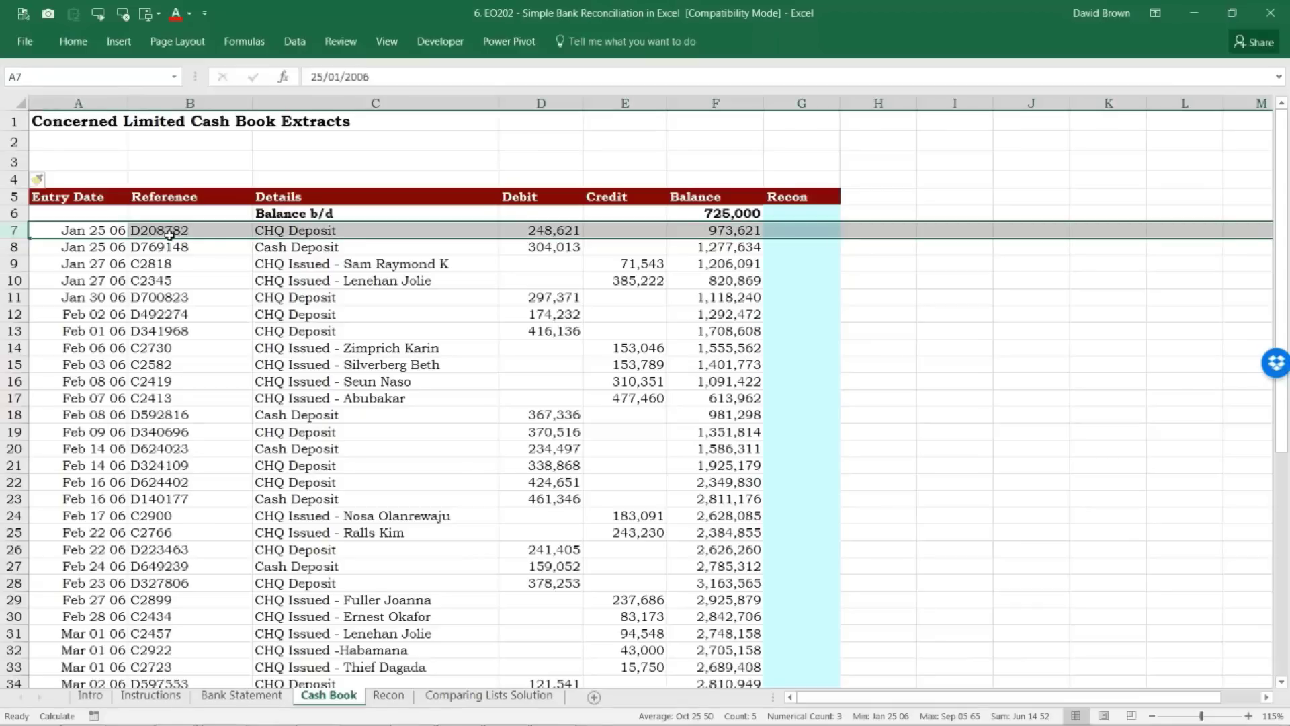
Fill G6's MATCH down the Recon column and inspect the #N/A results for COT11 and VAT11.
left_click(252, 695)
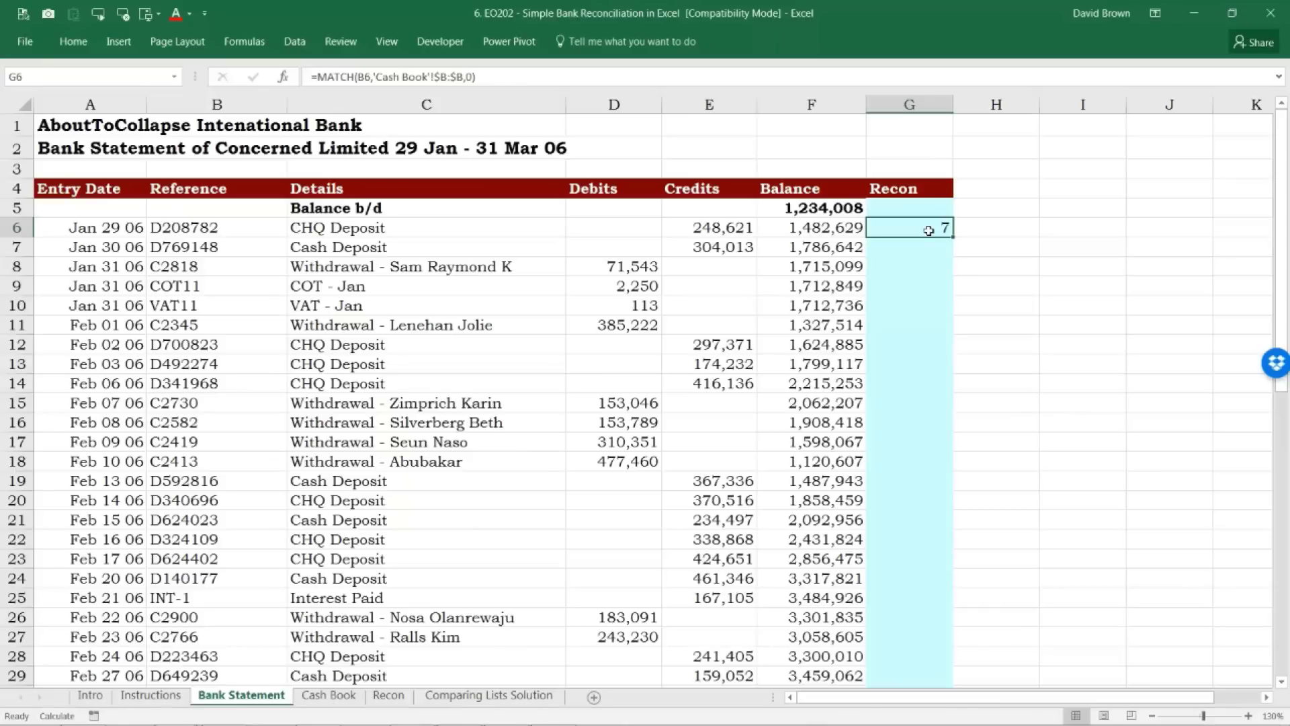
left_click_drag(954, 237, 954, 238)
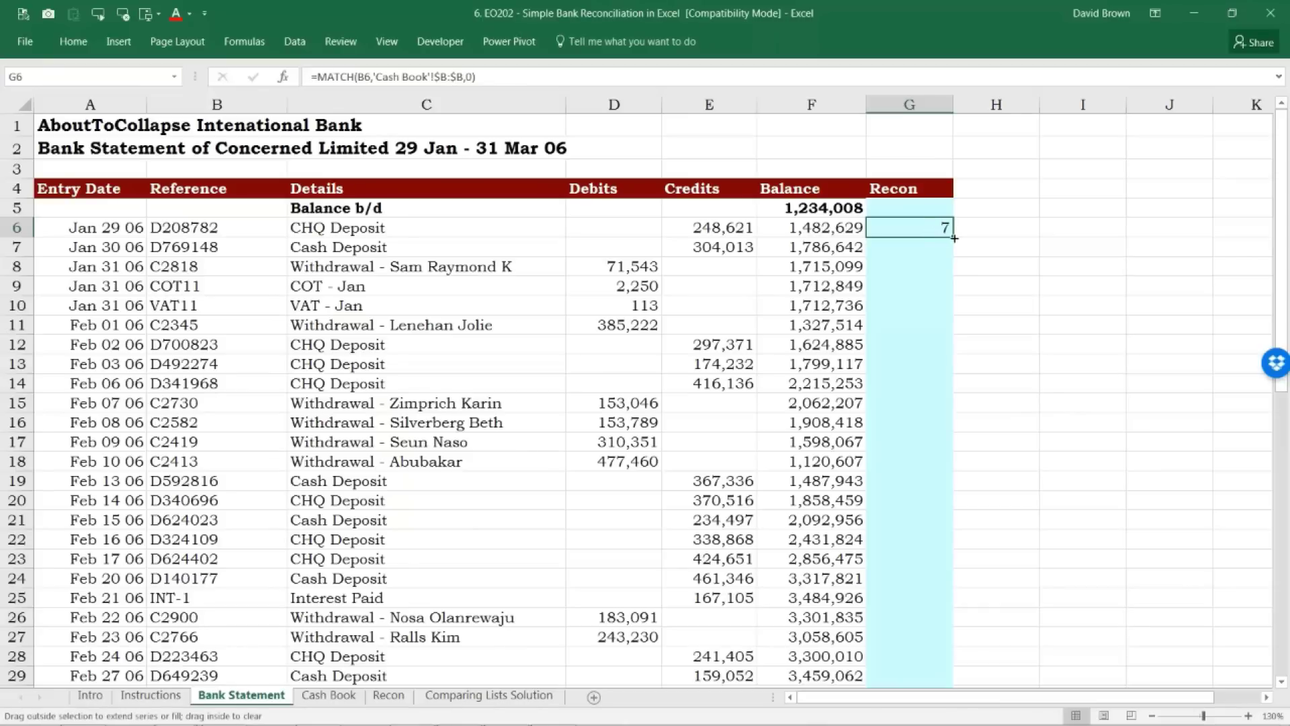
double_click(954, 238)
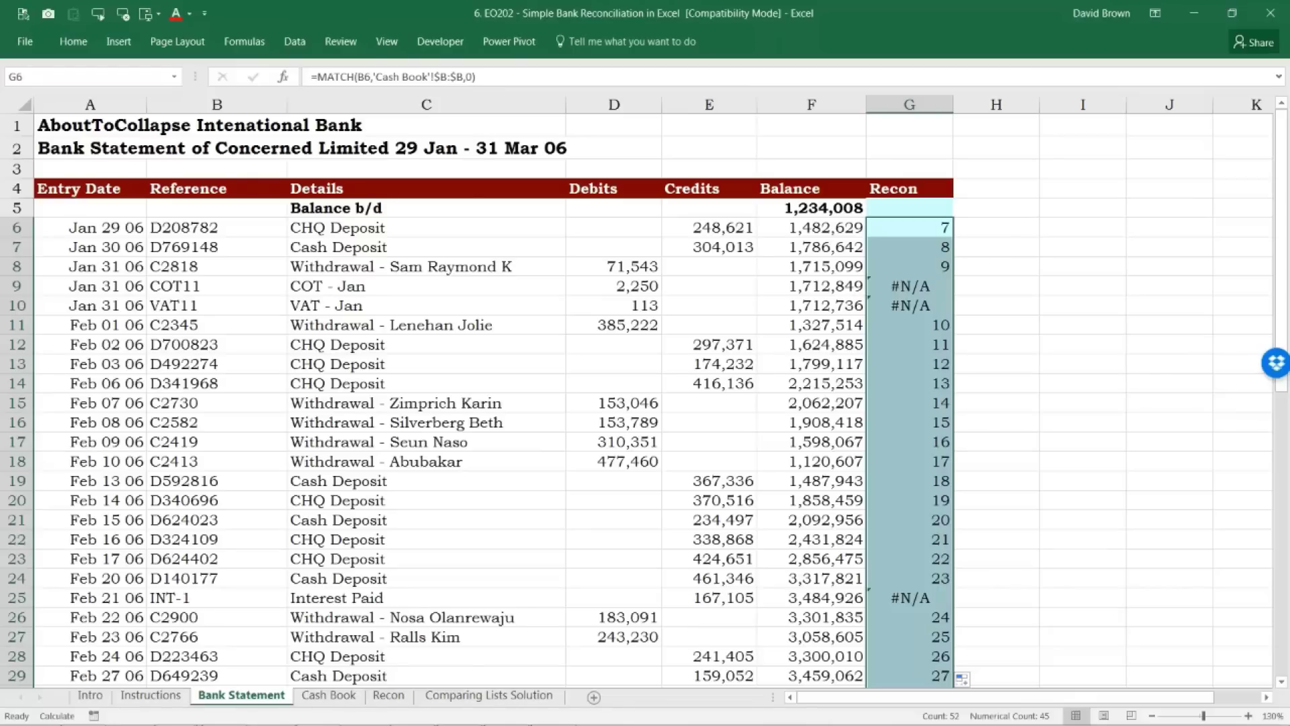
left_click_drag(910, 246, 910, 286)
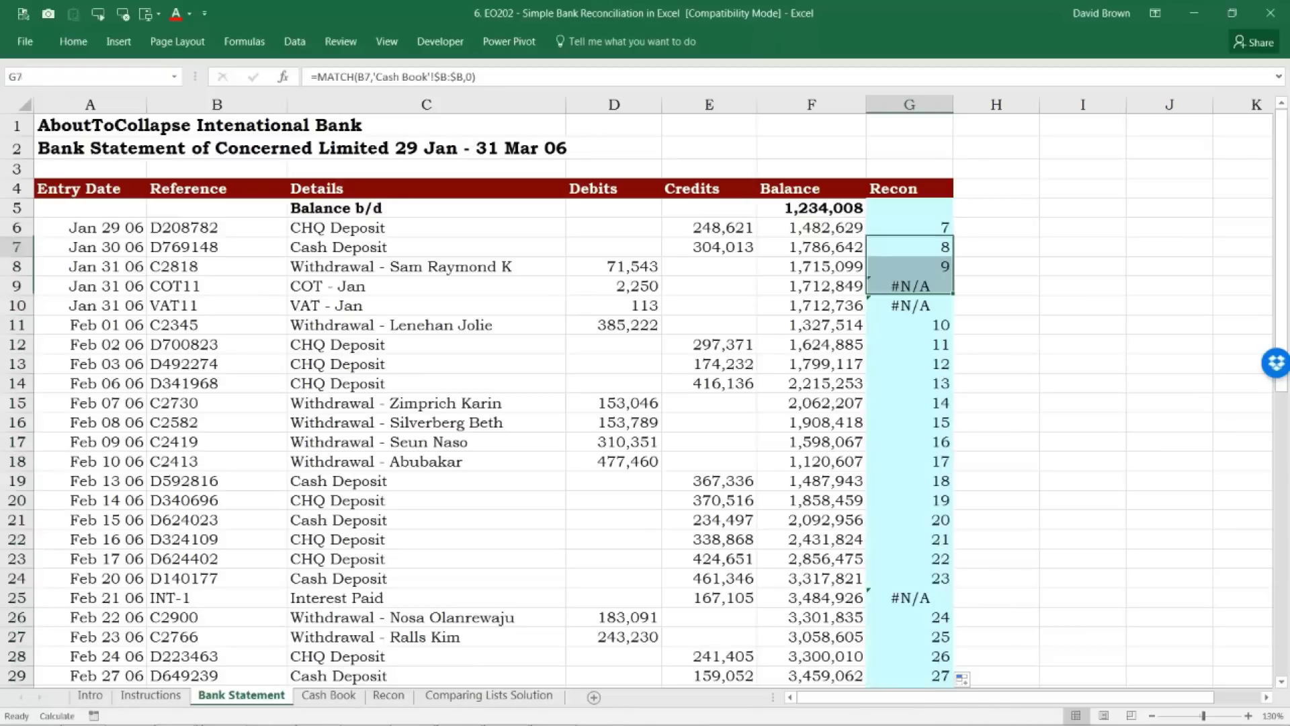
left_click(910, 285)
left_click_drag(17, 286, 17, 305)
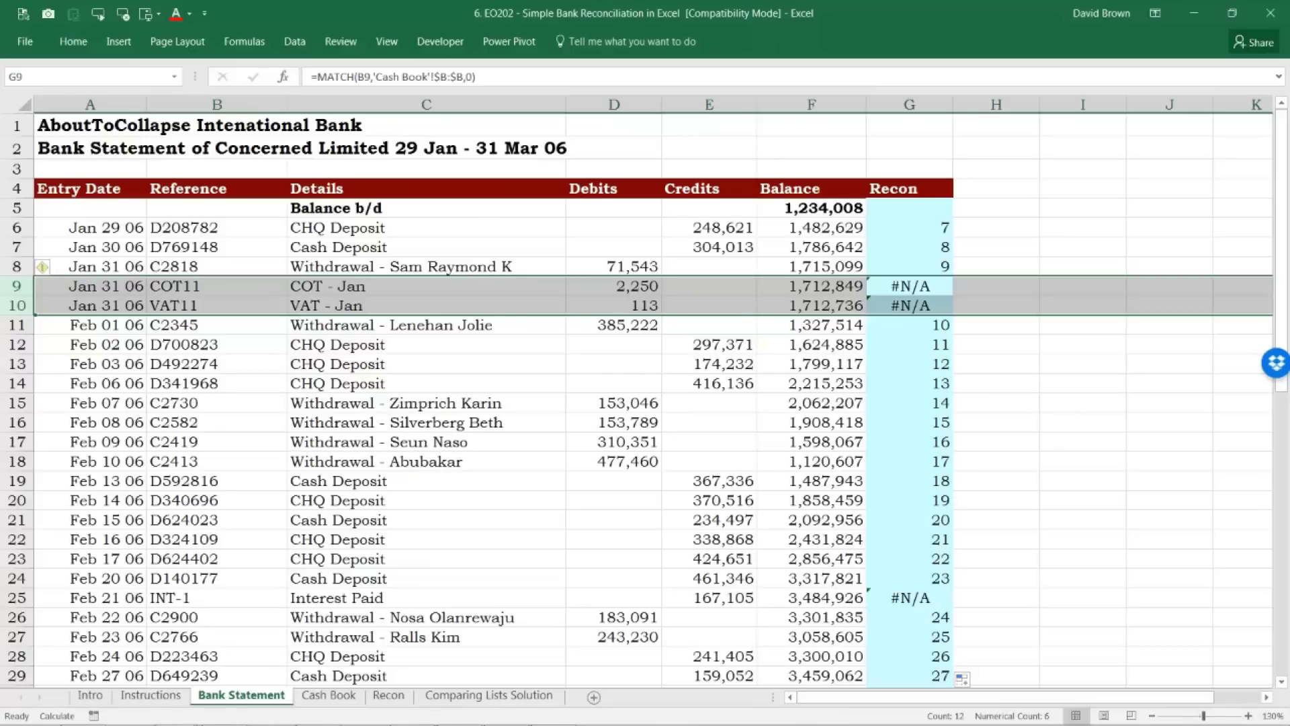
key("Down")
key("Up")
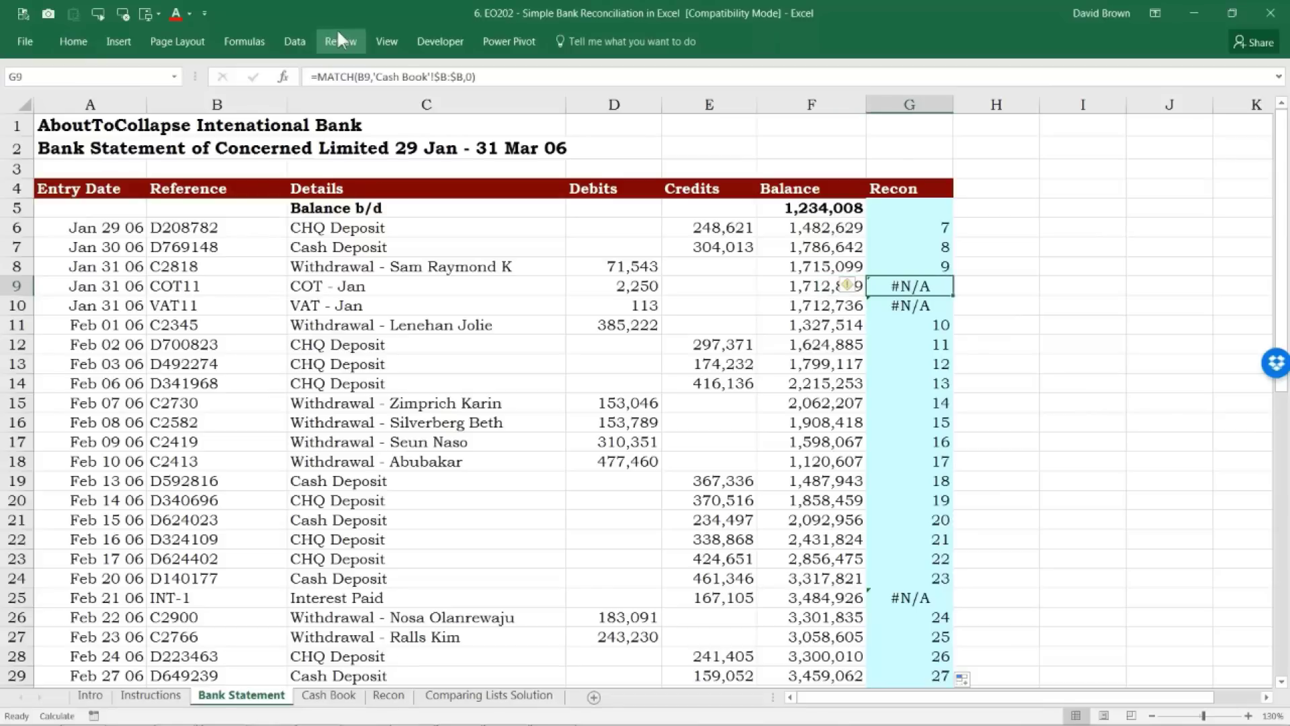
Turn on Data Filter and show only rows whose Recon value is #N/A.
left_click(310, 48)
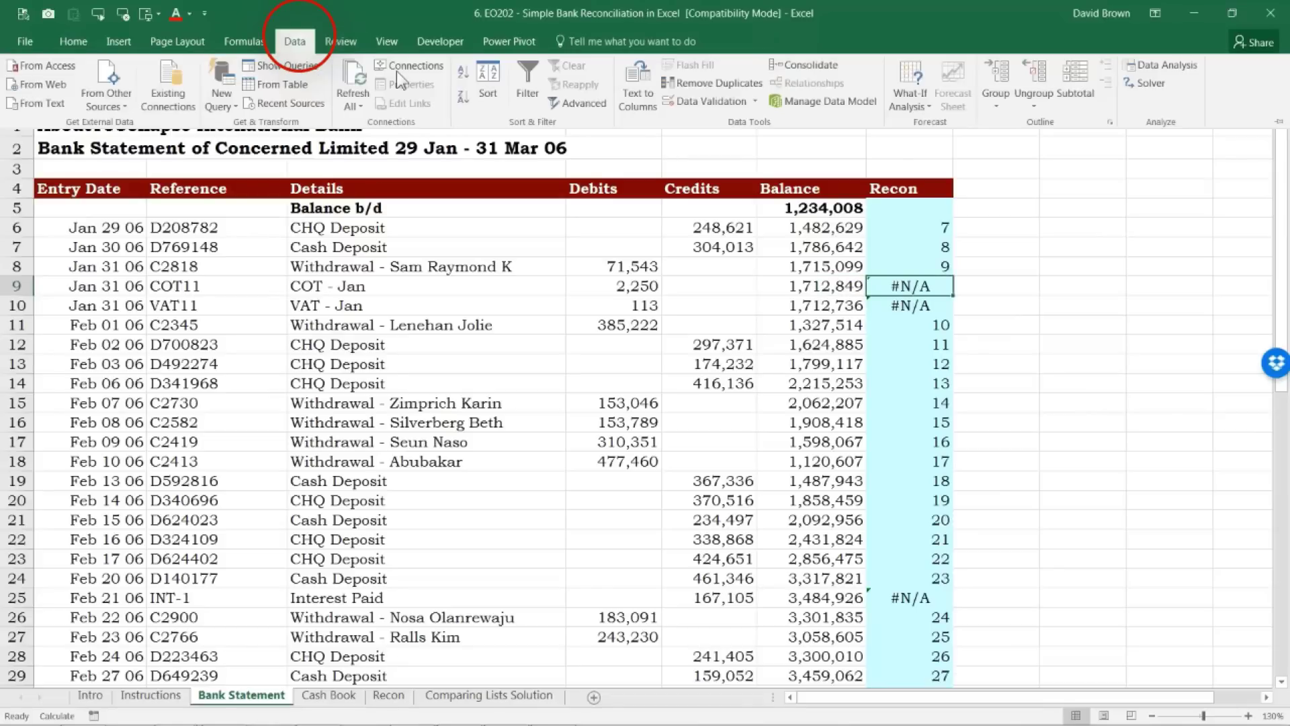
left_click(396, 71)
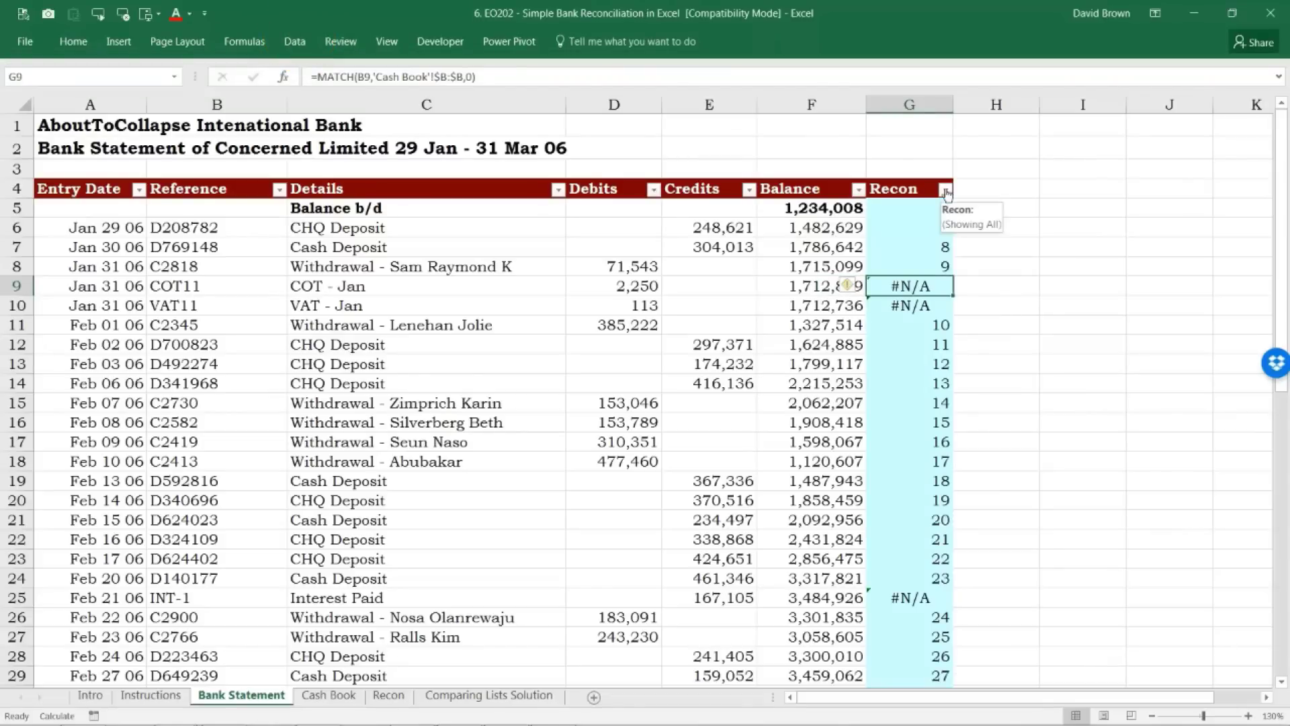
left_click(945, 191)
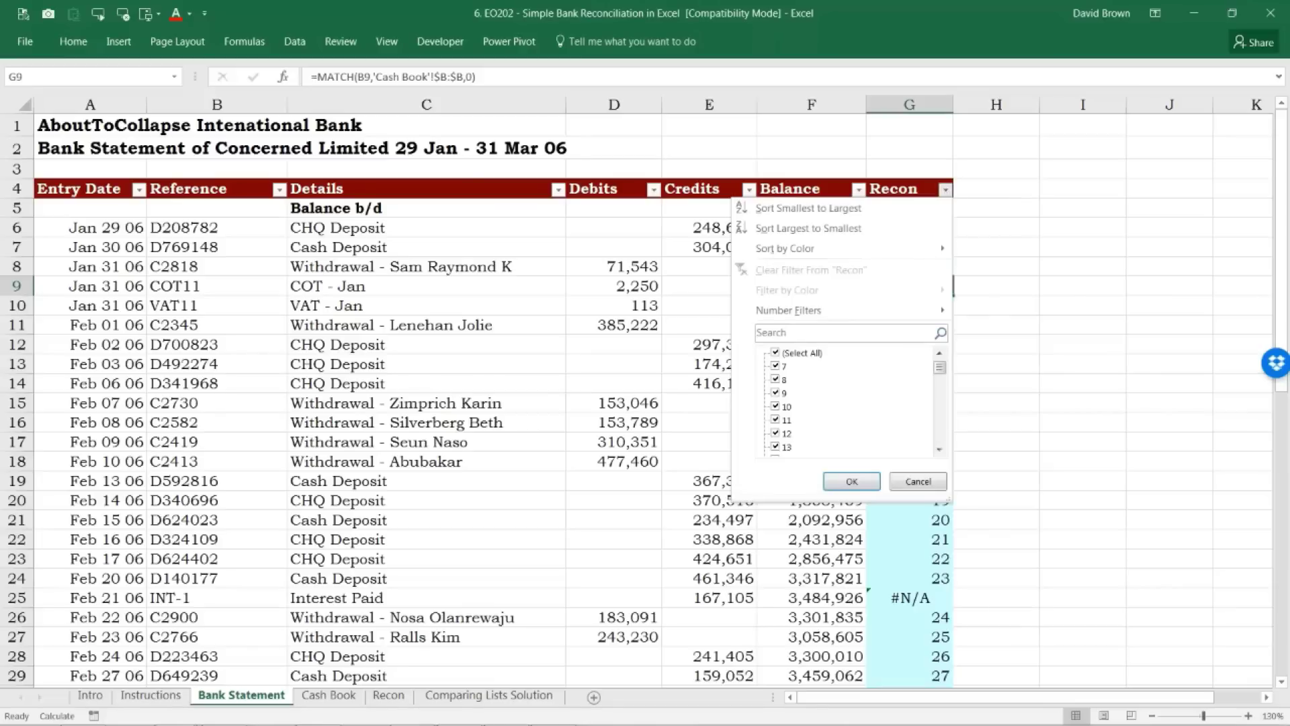
left_click(776, 354)
left_click(777, 354)
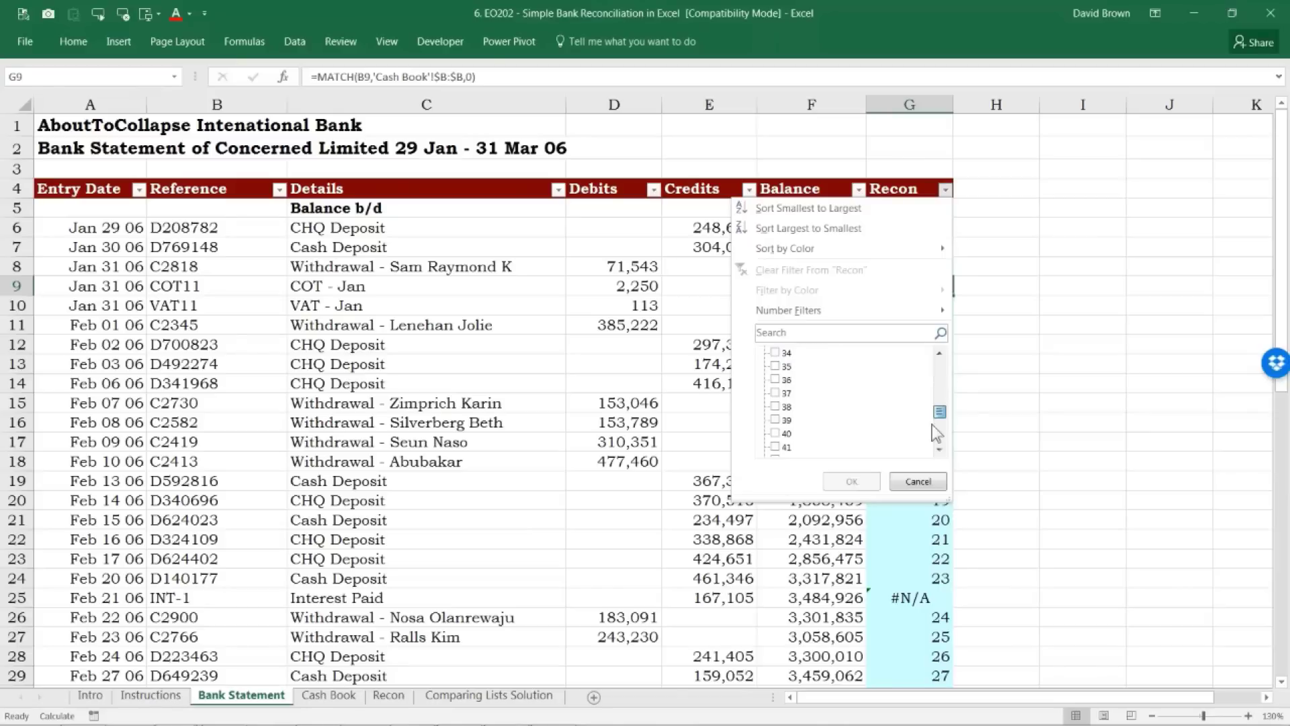
left_click_drag(939, 368, 934, 461)
left_click(776, 433)
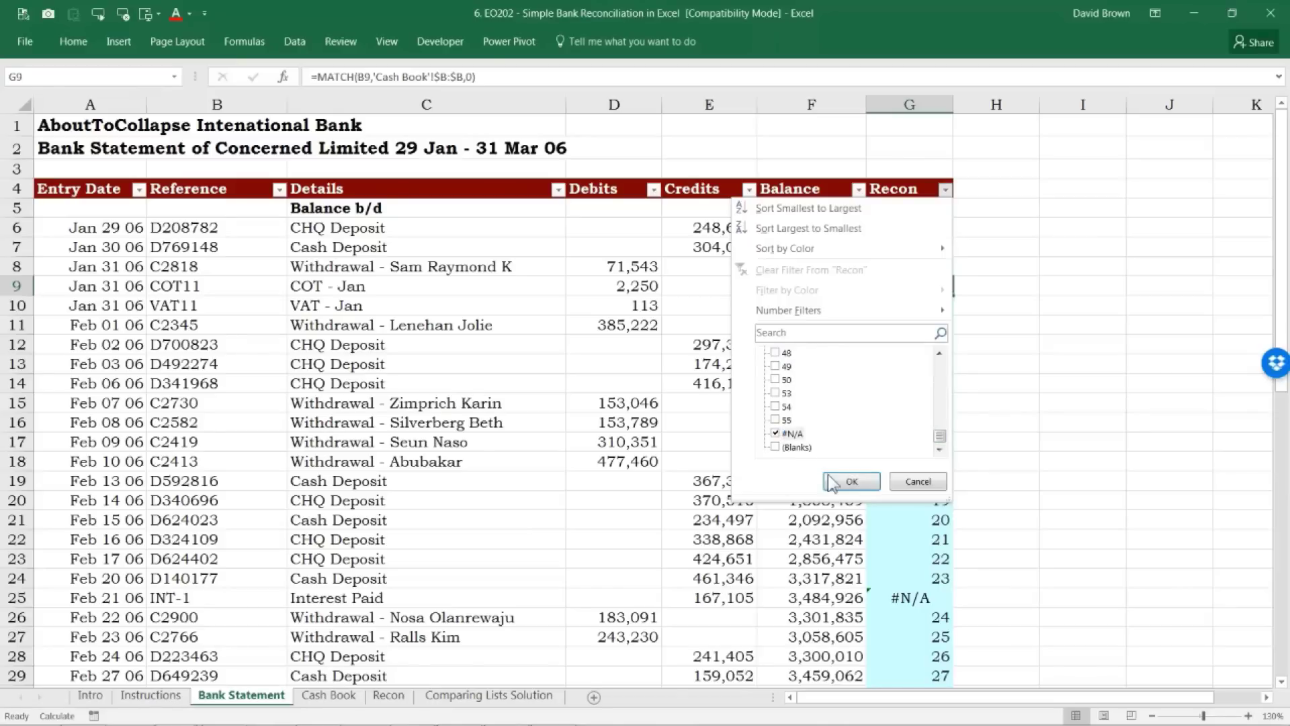
left_click(851, 481)
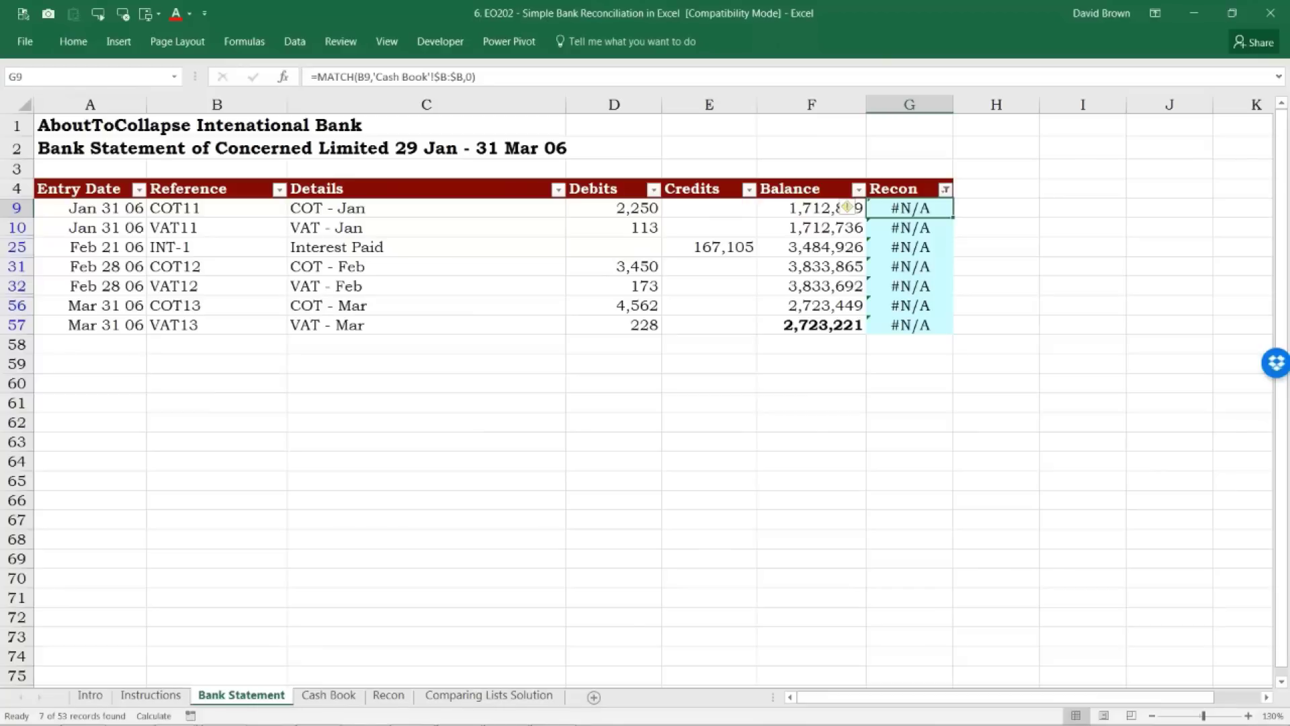
left_click(847, 207)
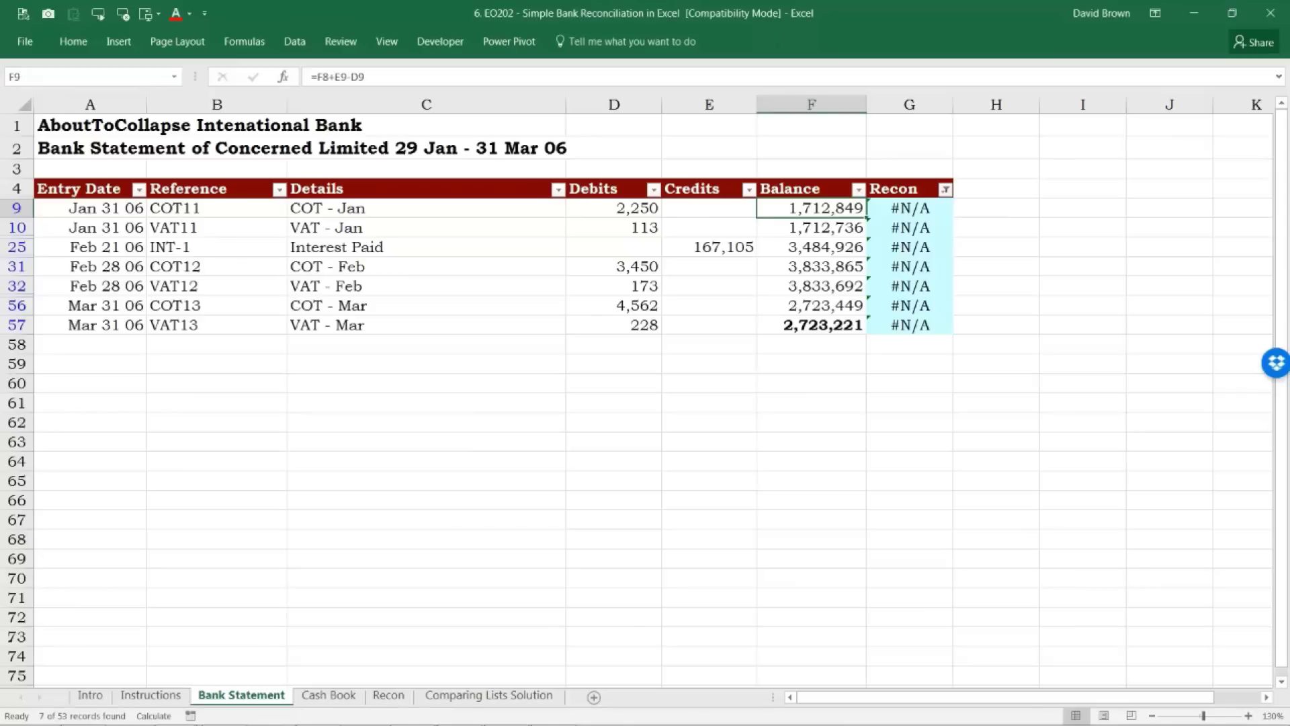
left_click(709, 208)
left_click_drag(613, 207, 613, 324)
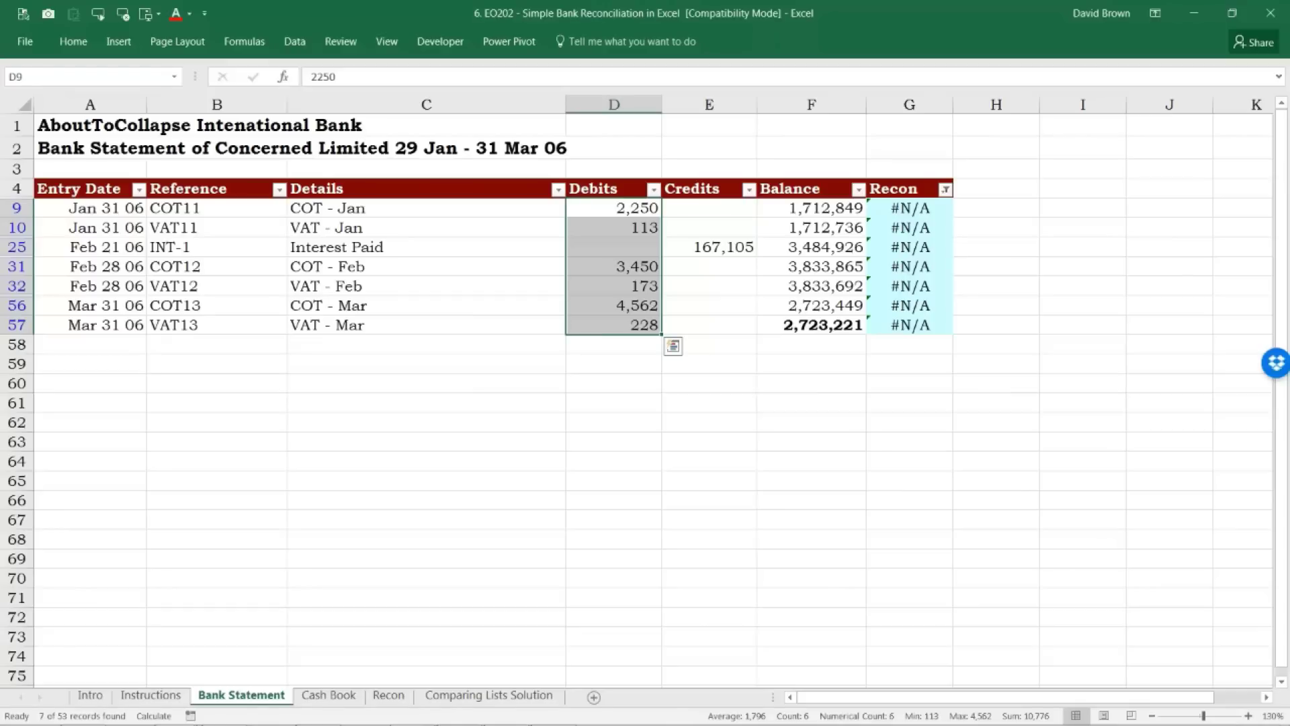
left_click(426, 207)
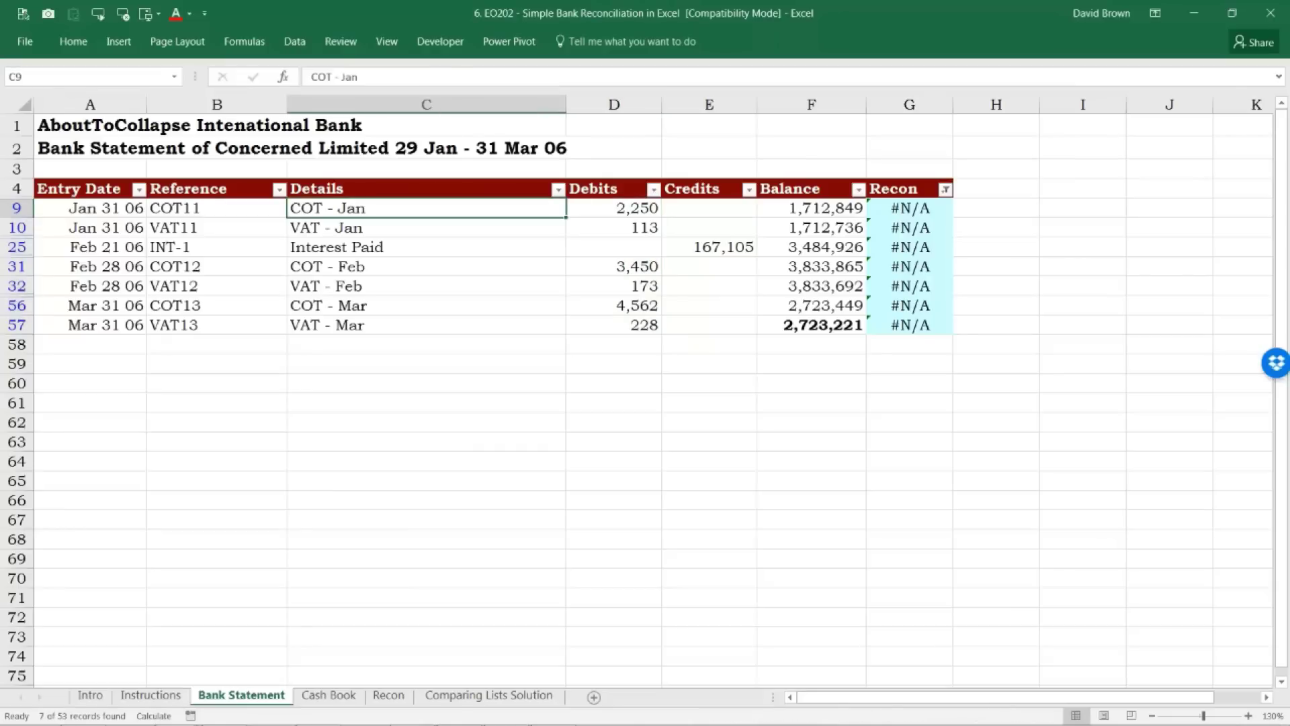
key("shift+Right")
key("shift+Down")
key("Down")
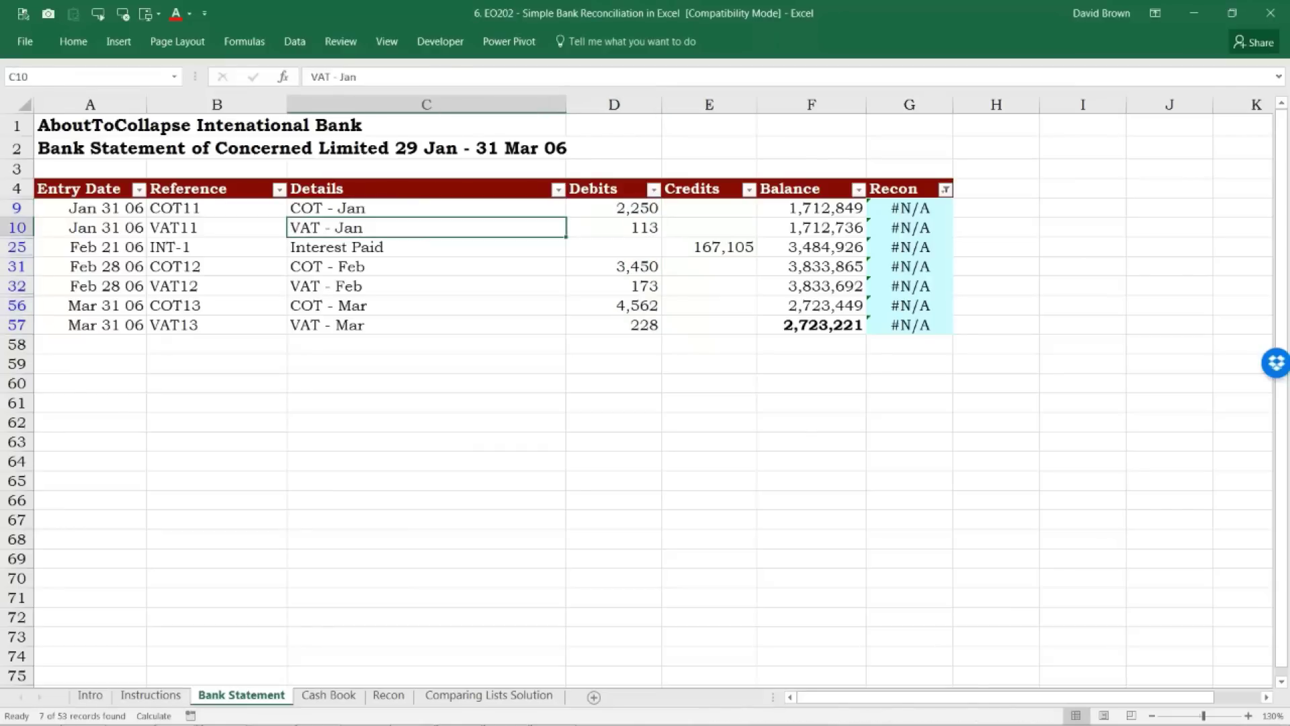
key("shift+Up")
key("Down")
key("Down")
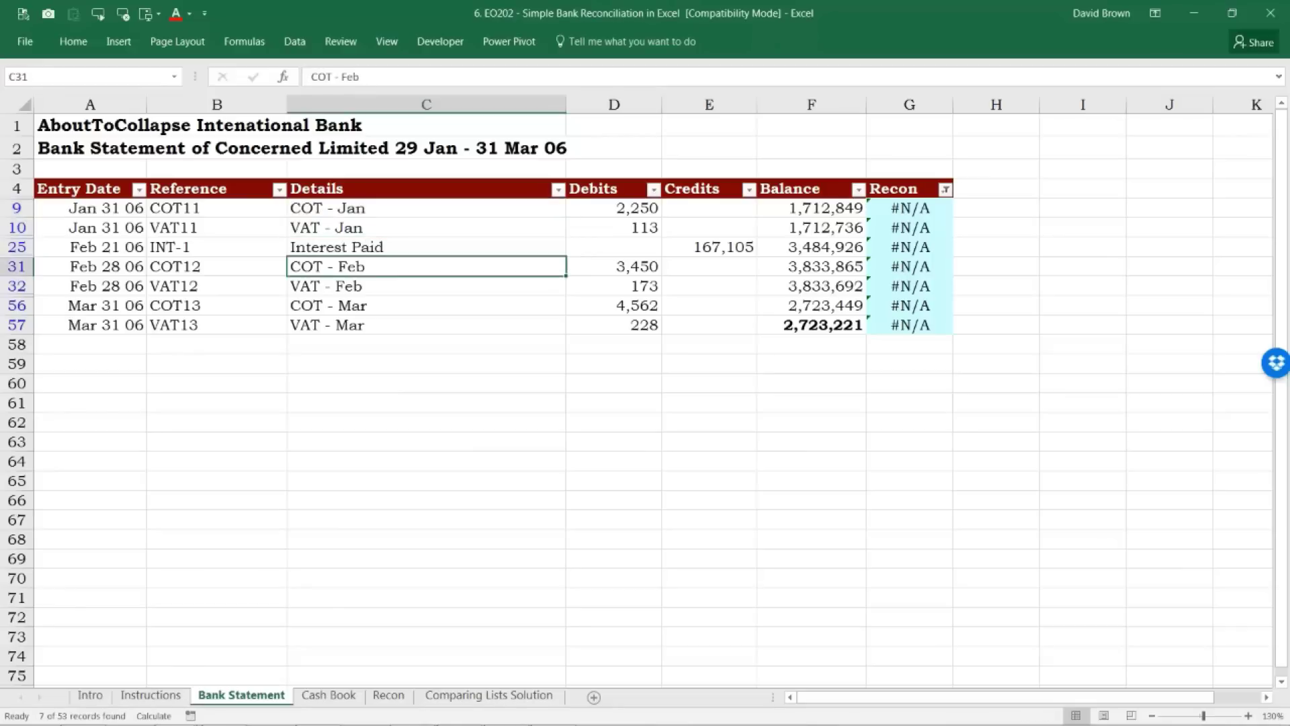
key("shift+Down")
key("shift+Down")
key("shift+Down")
key("Right")
key("Up")
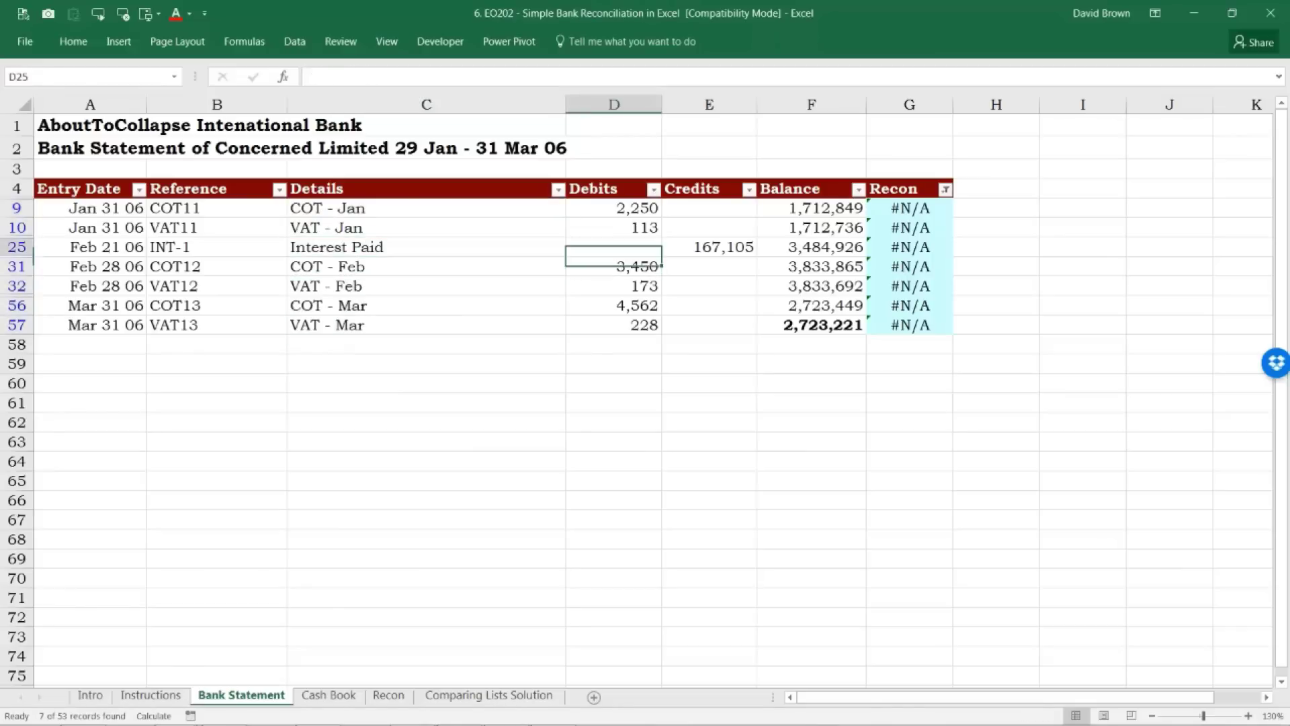
key("Up")
key("shift+Up")
key("shift+Down")
key("shift+Down")
key("shift+Down")
key("shift+Down")
key("shift+Down")
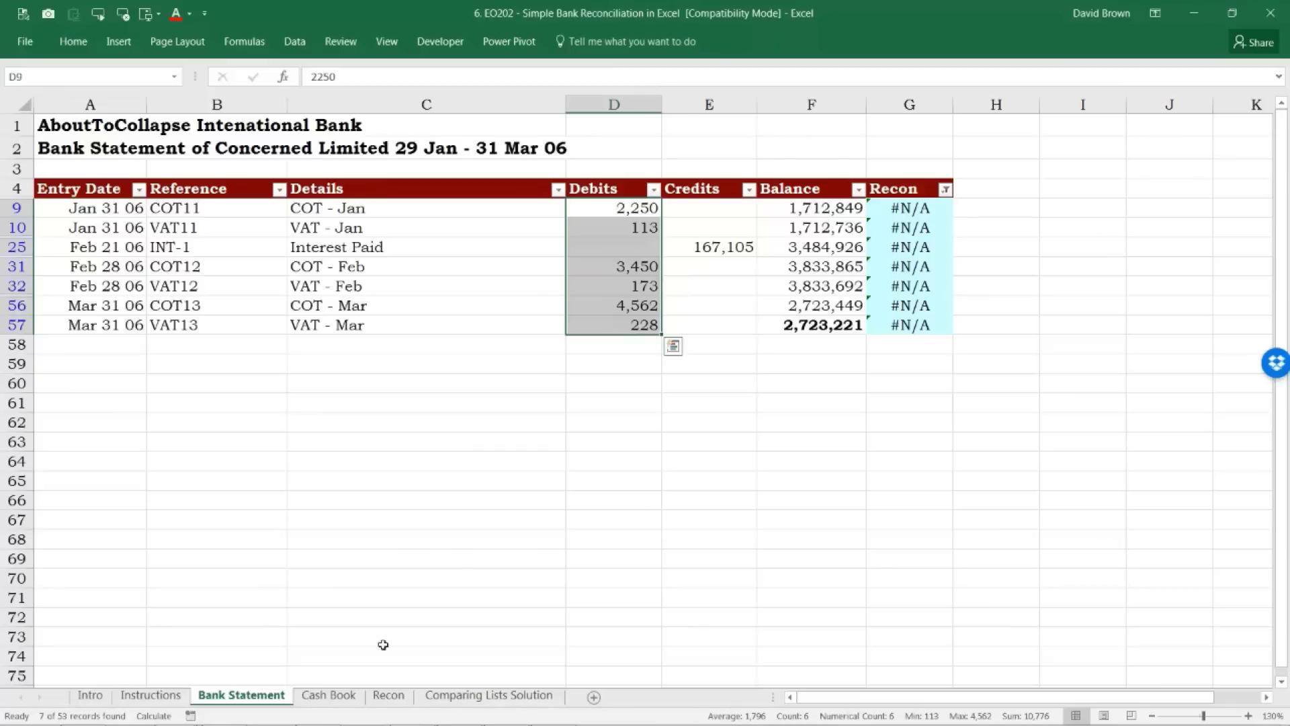
Go to the Recon sheet and look over the empty Less: Bank Charges rows at B28.
left_click(393, 696)
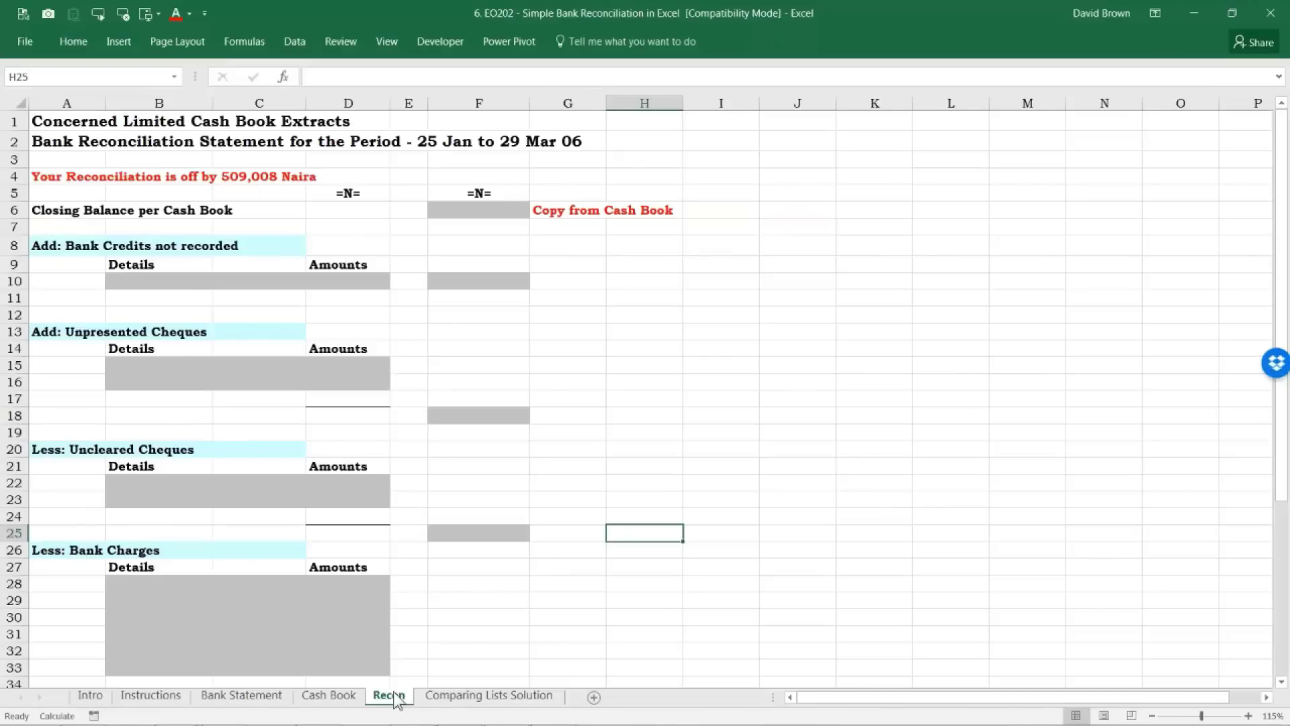
scroll(299, 528, "down", 1)
scroll(269, 524, "down", 2)
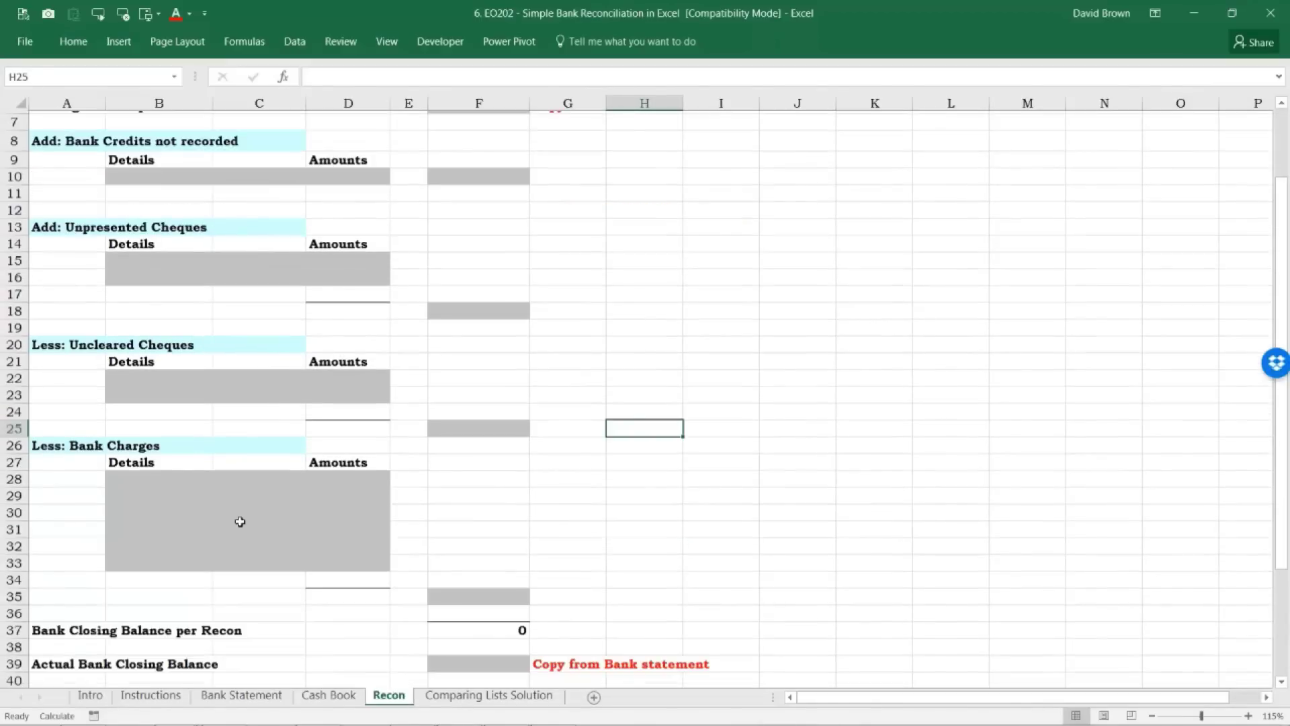
left_click(142, 475)
scroll(172, 489, "up", 1)
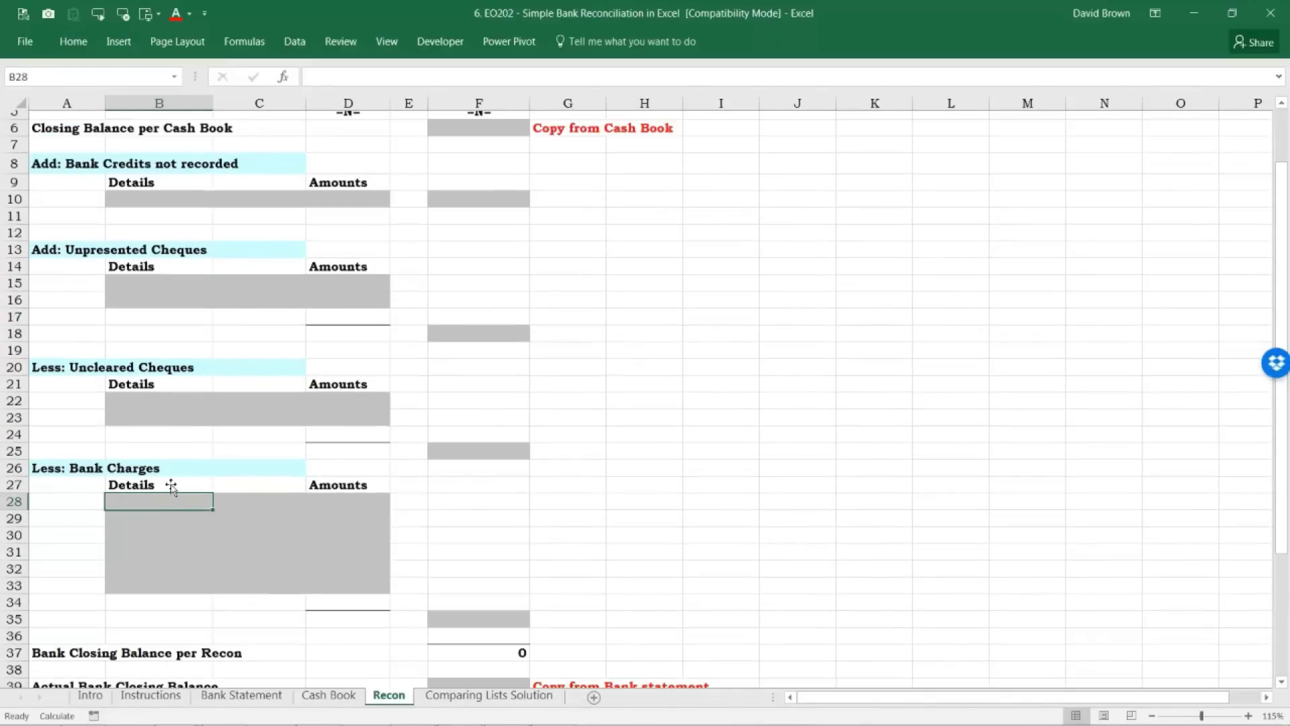
scroll(171, 488, "up", 2)
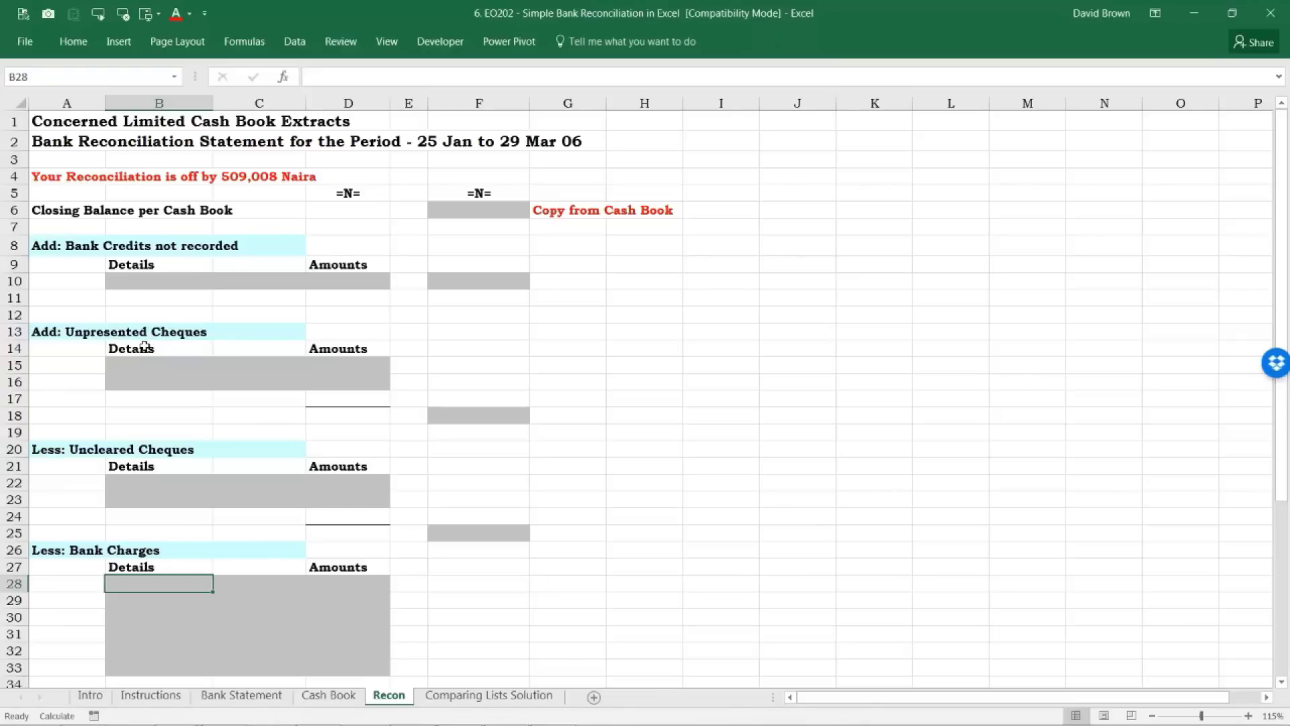
Copy the filtered debits D9:D57 and paste them as values into Recon D28.
left_click(237, 696)
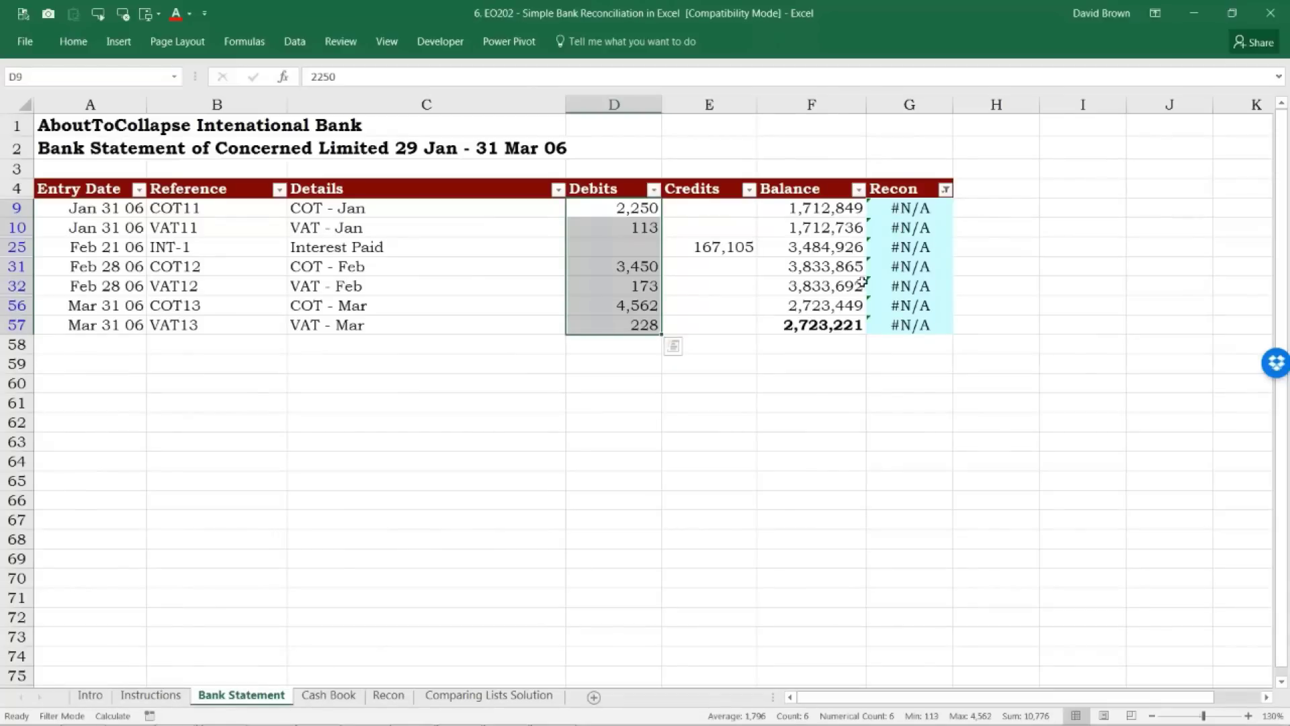
left_click(917, 208)
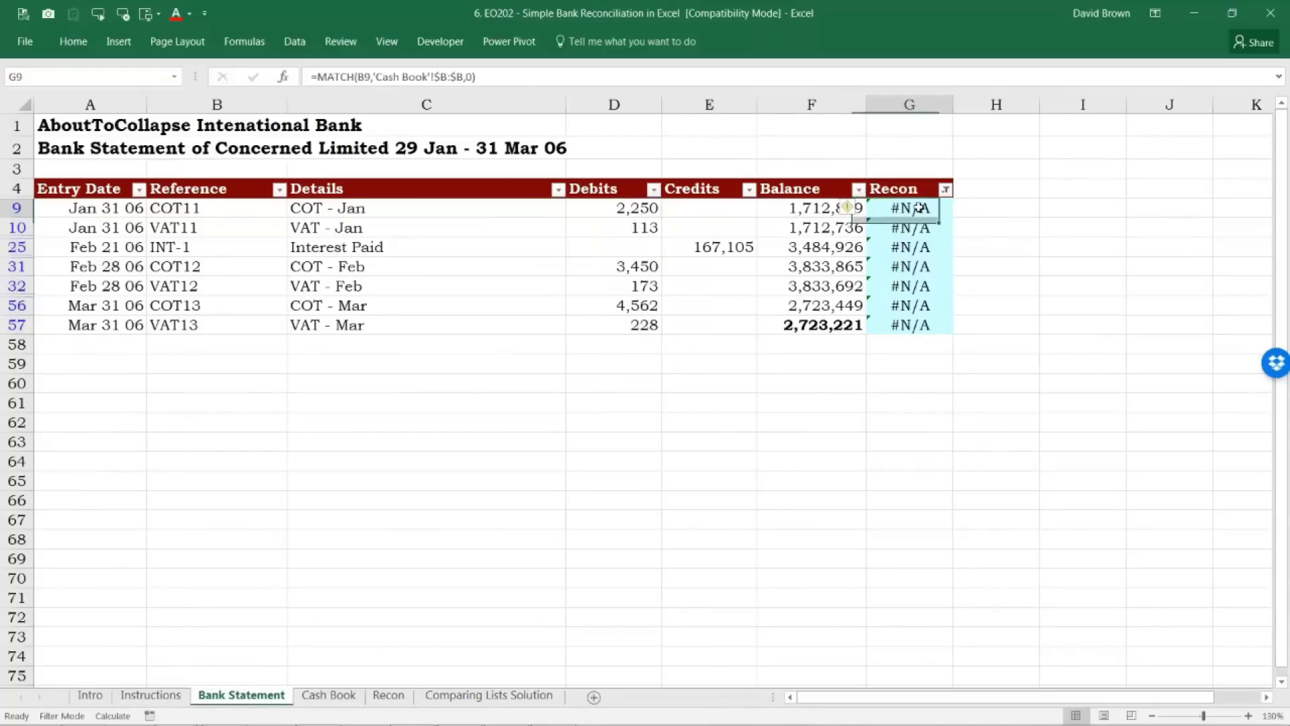
left_click(635, 208)
left_click_drag(643, 289, 644, 326)
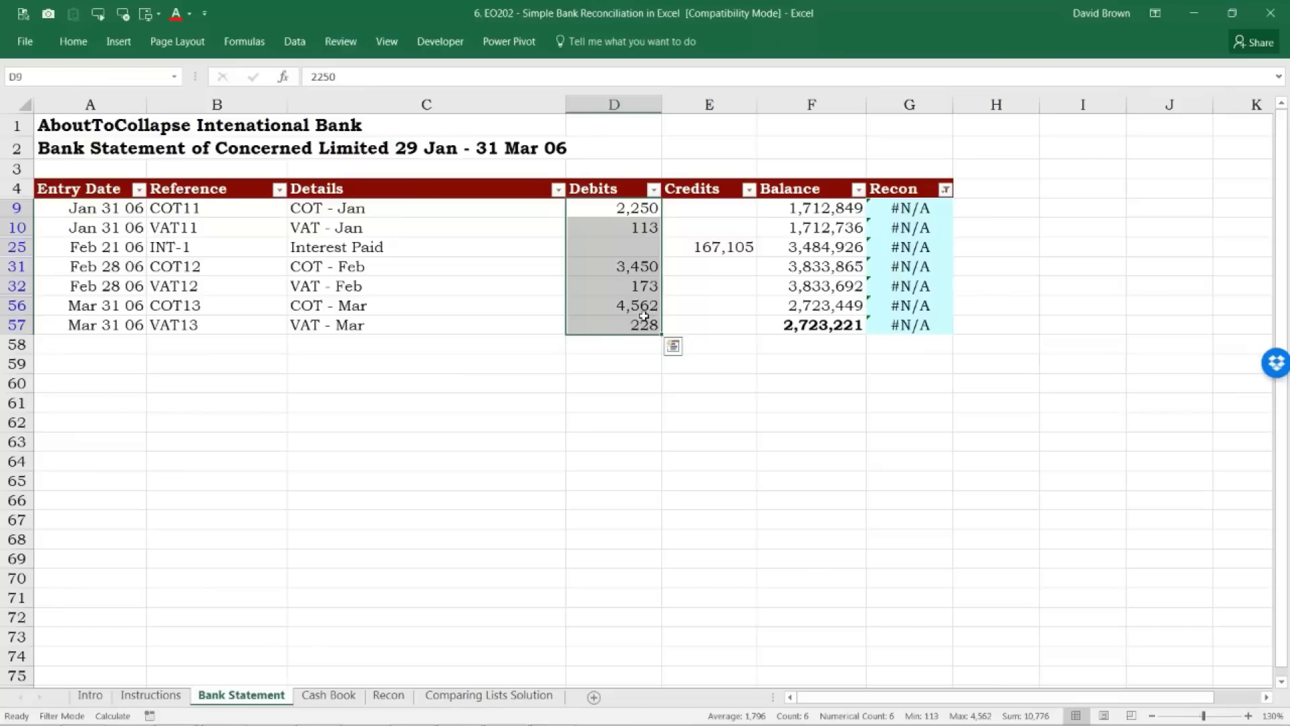
key("ctrl+c")
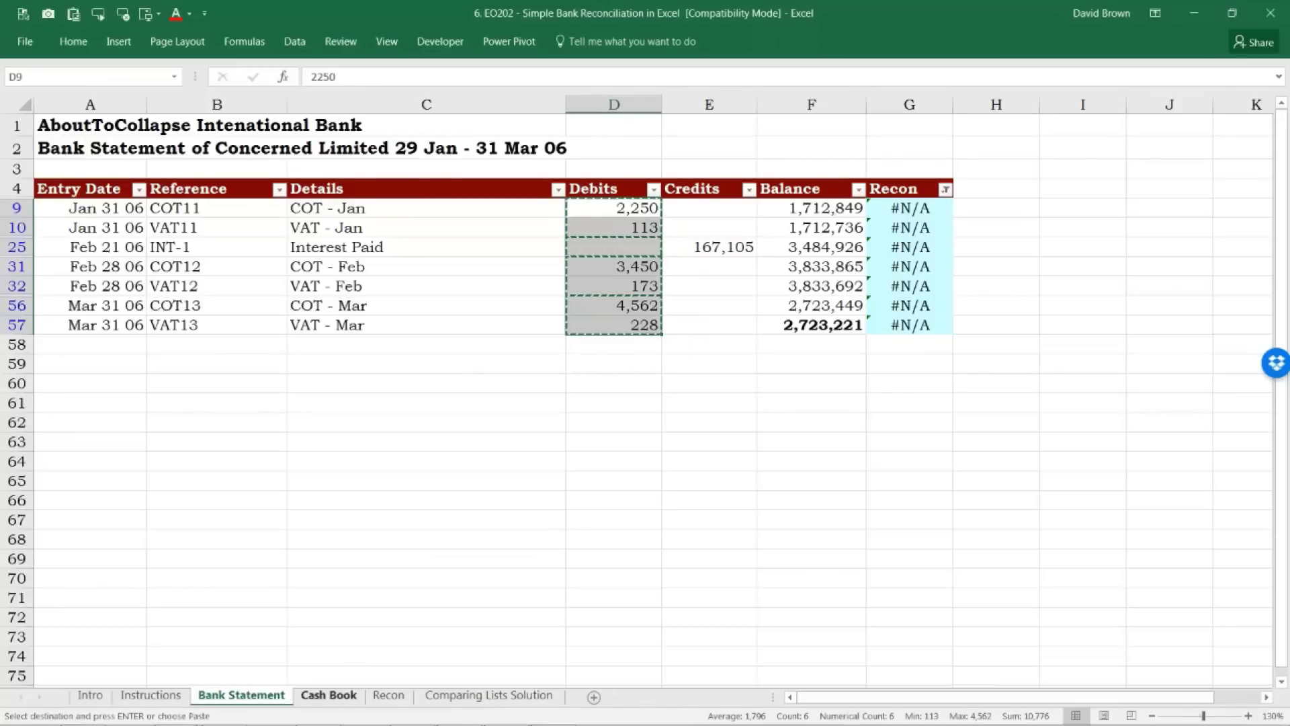
left_click(388, 696)
scroll(377, 584, "down", 2)
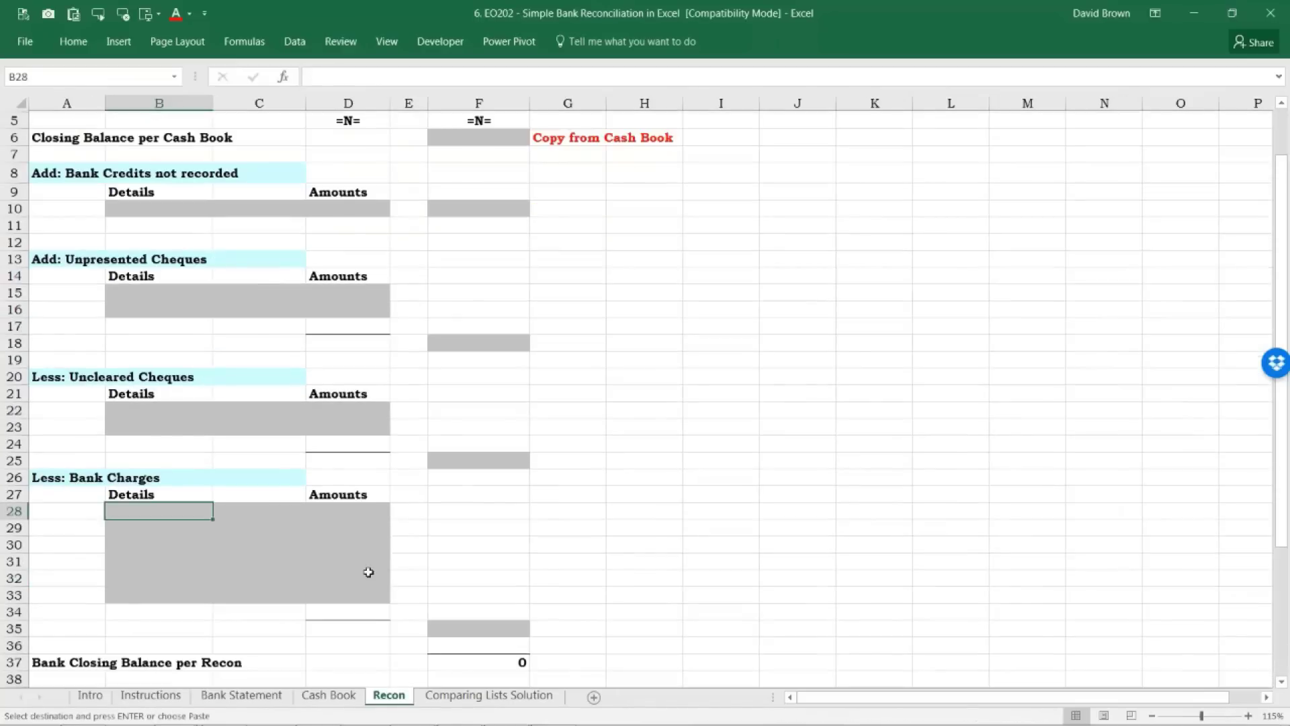
scroll(368, 572, "down", 1)
left_click(349, 475)
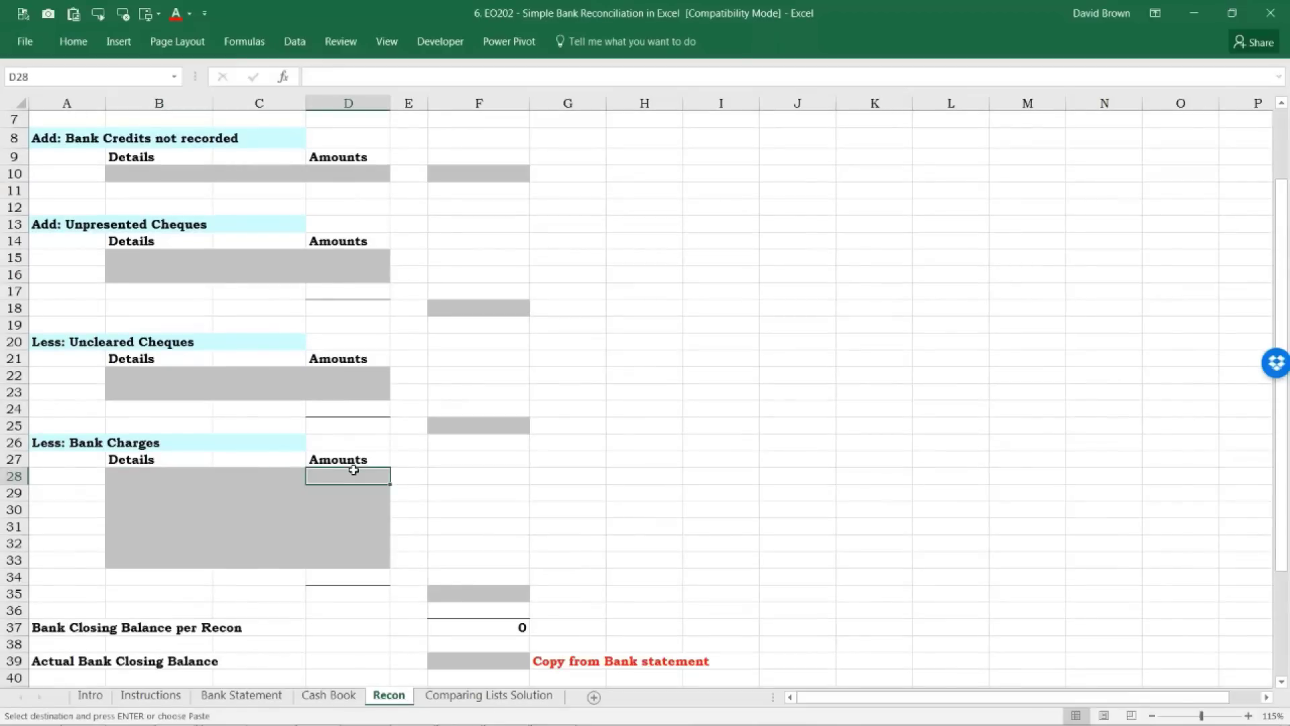
key("ctrl+alt+v")
key("Return")
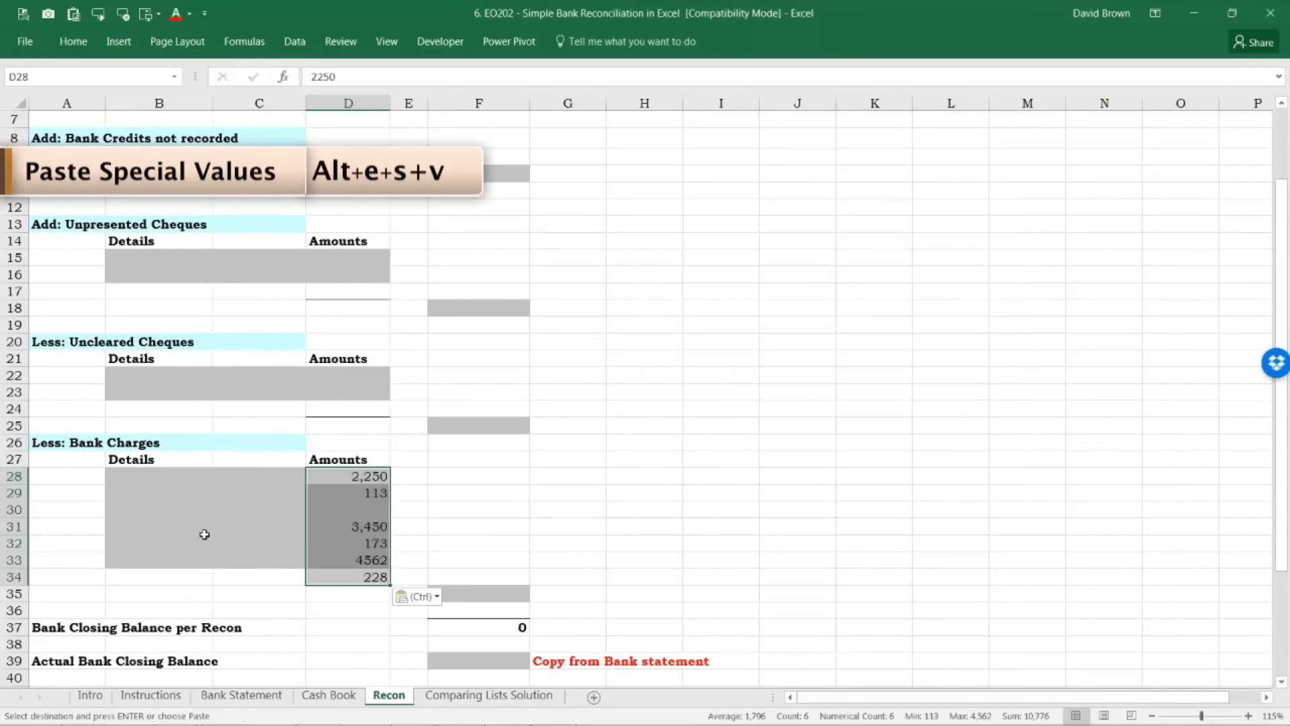
Close the gap by moving D31:D34 up to D30 and clearing the duplicate in D34.
left_click(366, 526)
key("shift+Down")
key("shift+Down")
key("shift+Down")
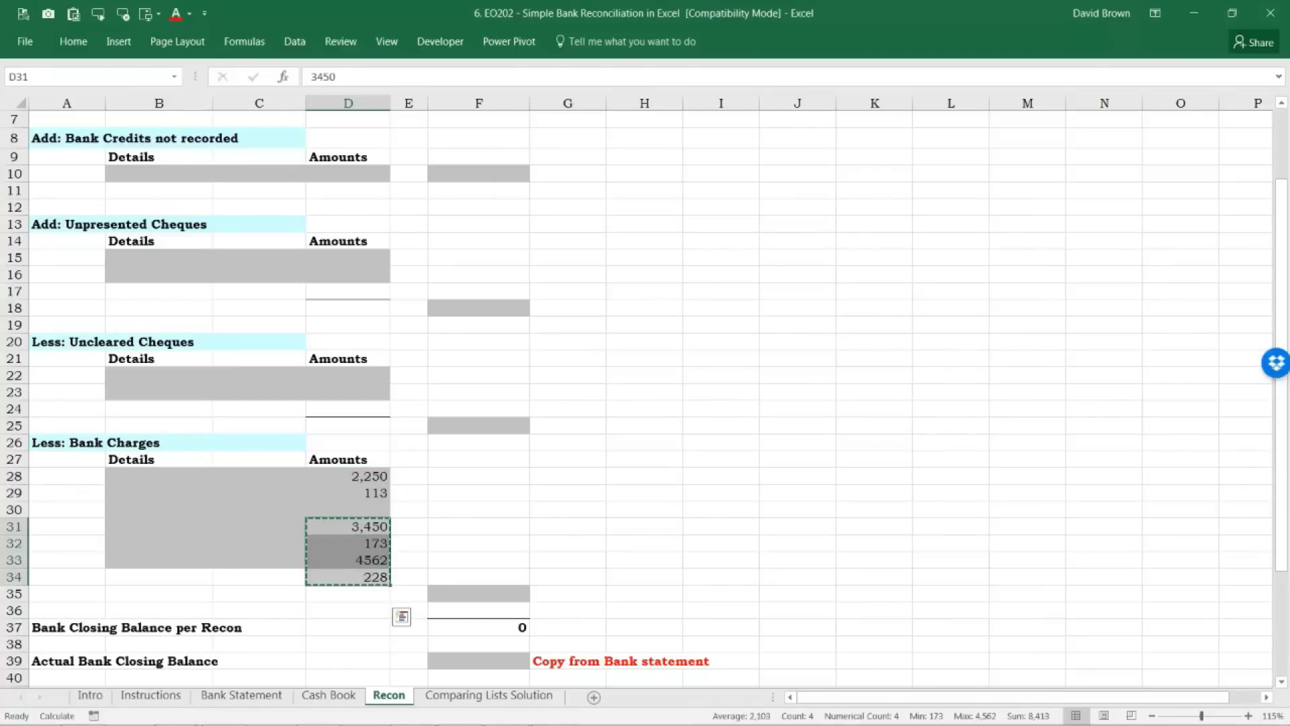
key("ctrl+c")
key("Up")
key("alt+e")
key("s")
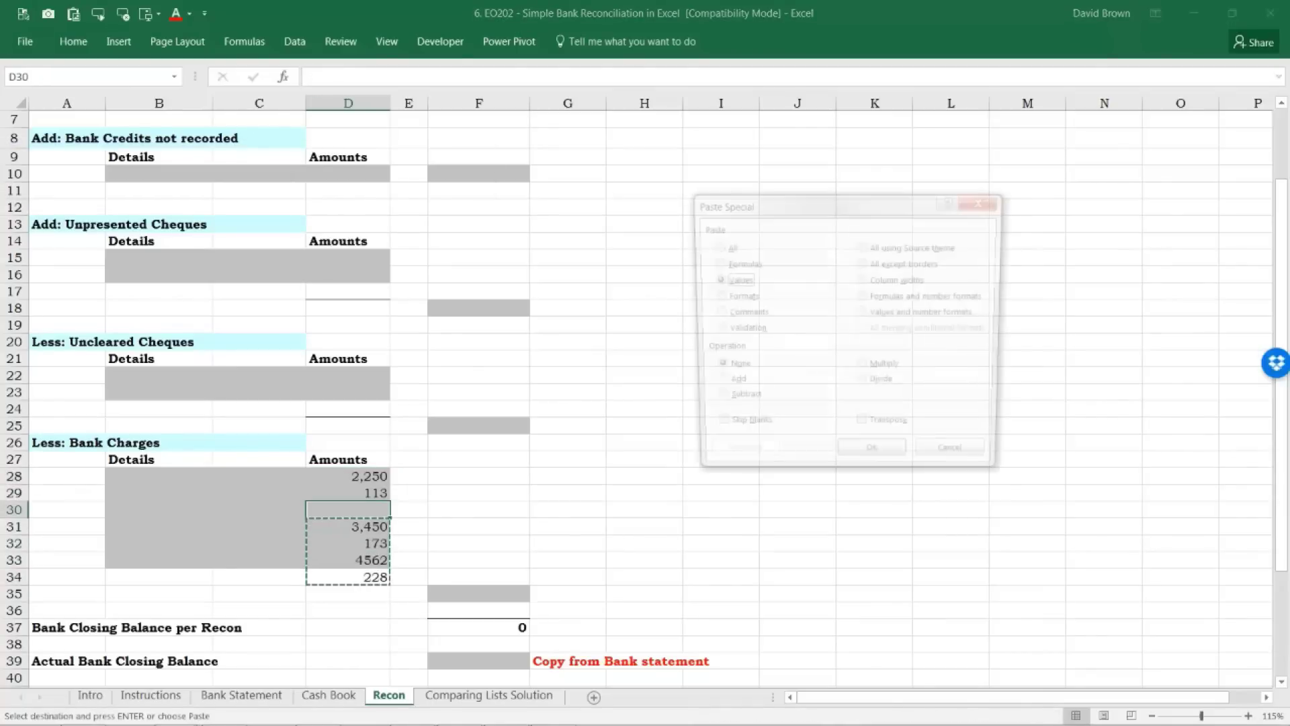
key("Return")
left_click(348, 577)
key("Delete")
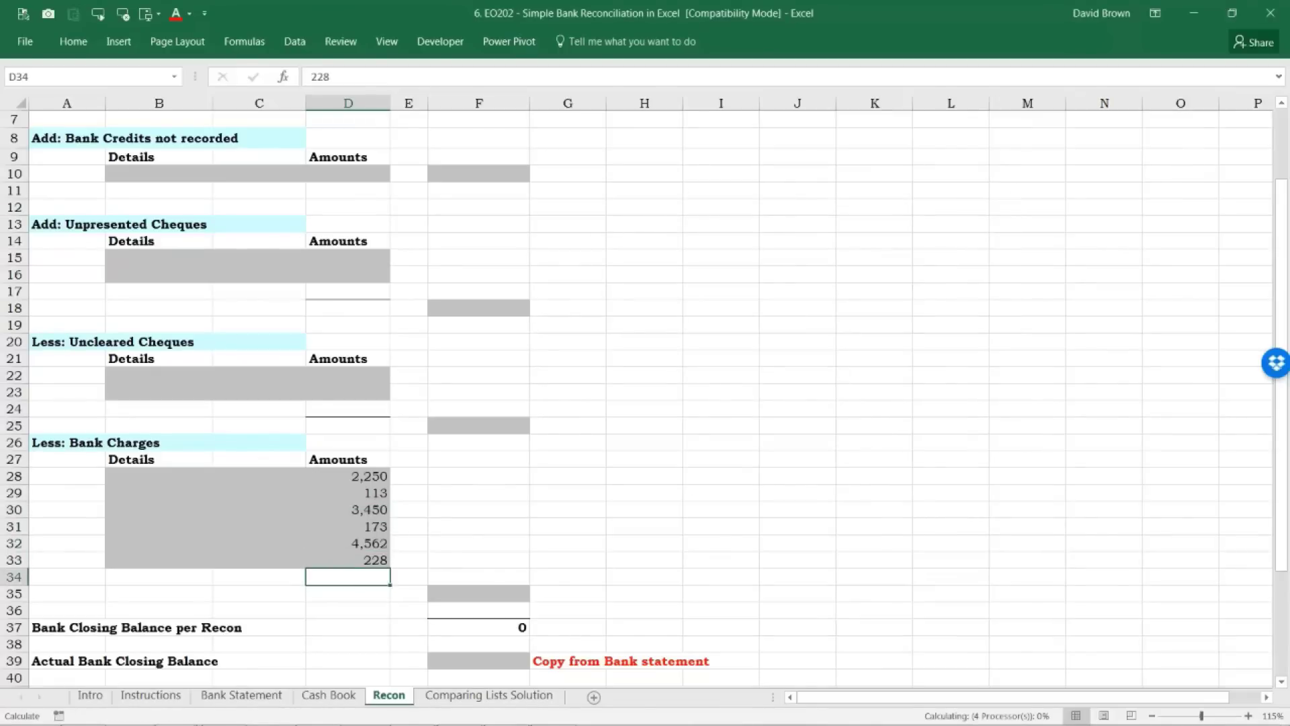
Filter the Bank Statement Debits column to exclude blanks, hiding the Interest Paid row.
key("ctrl+Page_Up")
key("ctrl+Page_Up")
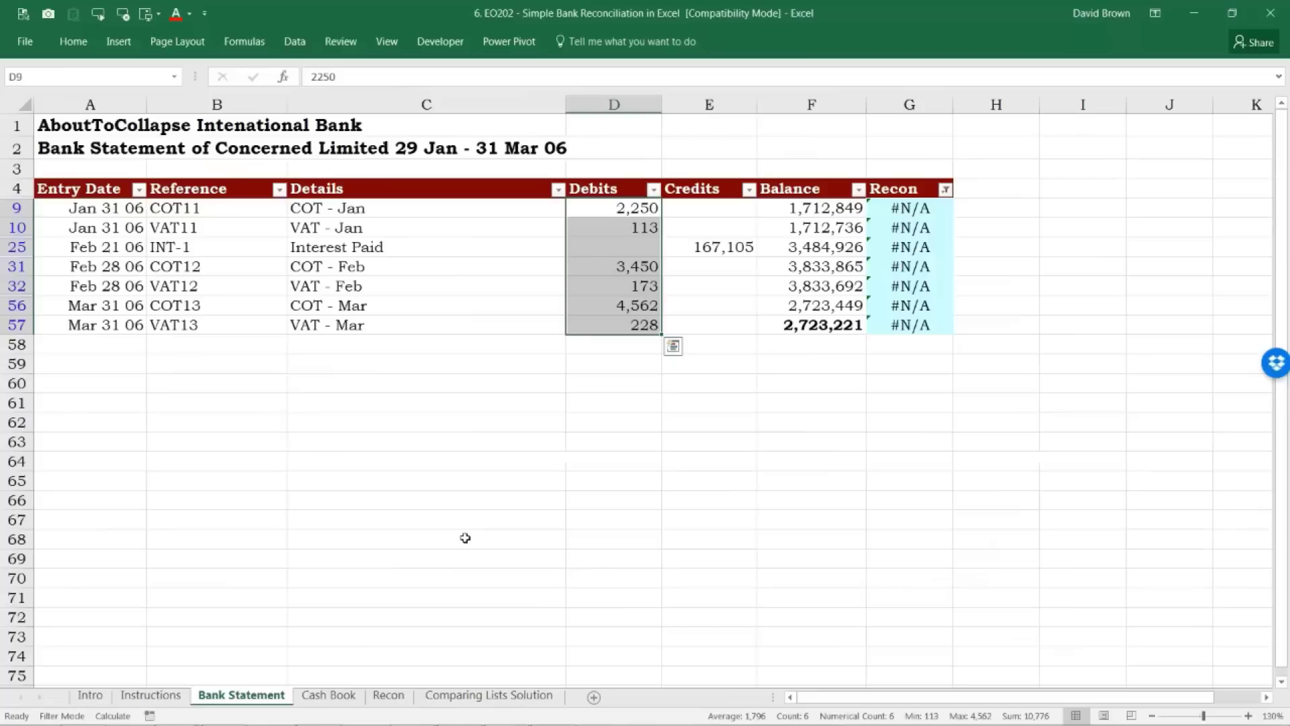
left_click(636, 250)
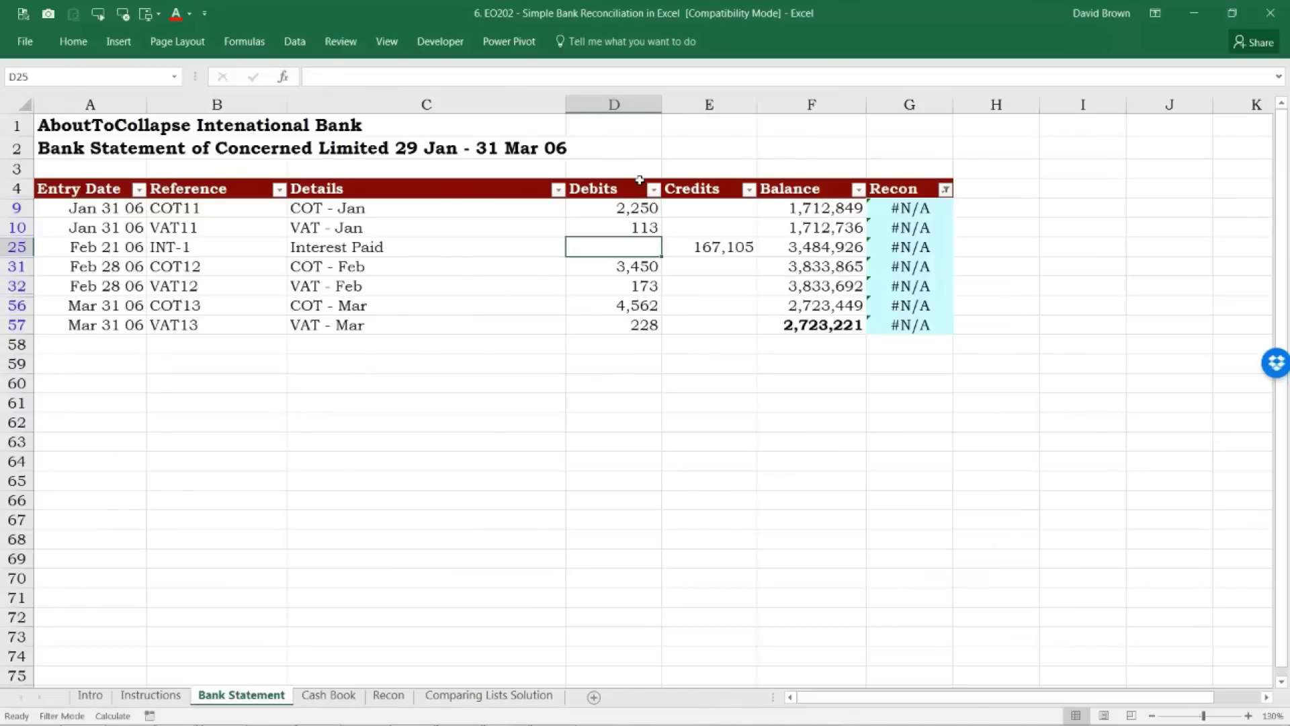
key("alt+Down")
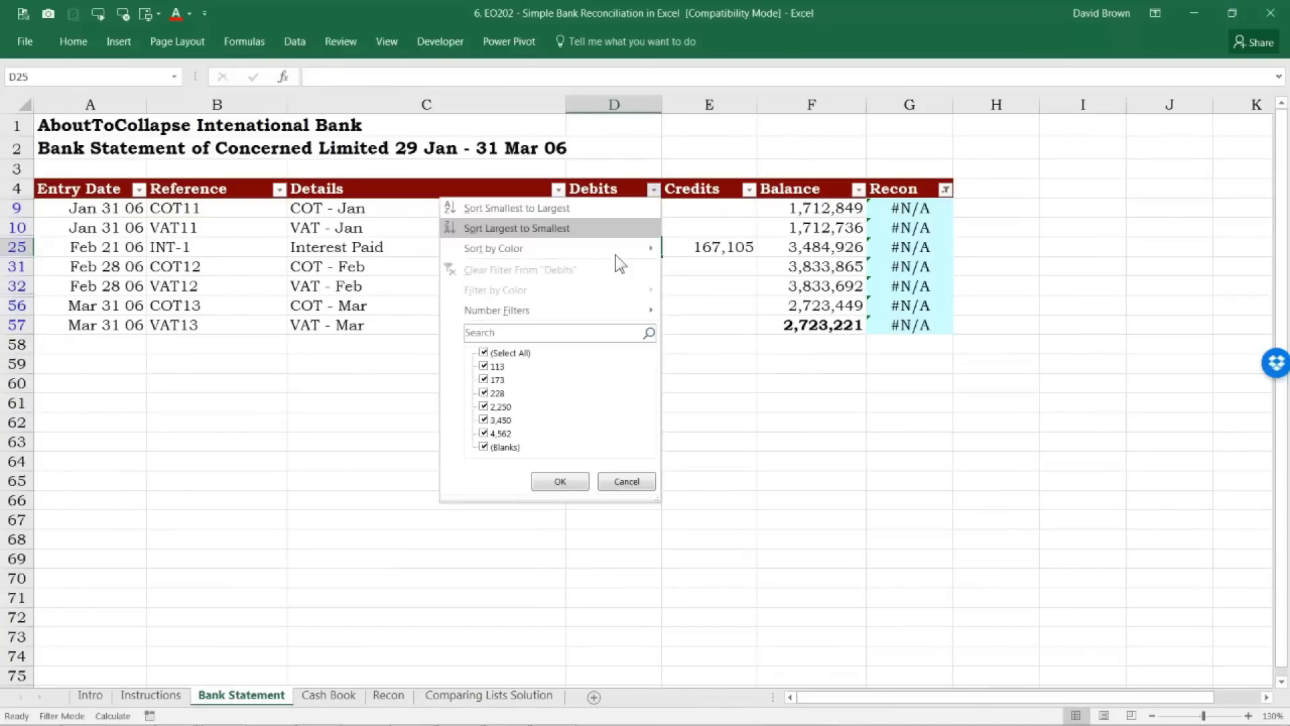
left_click(496, 447)
left_click(535, 481)
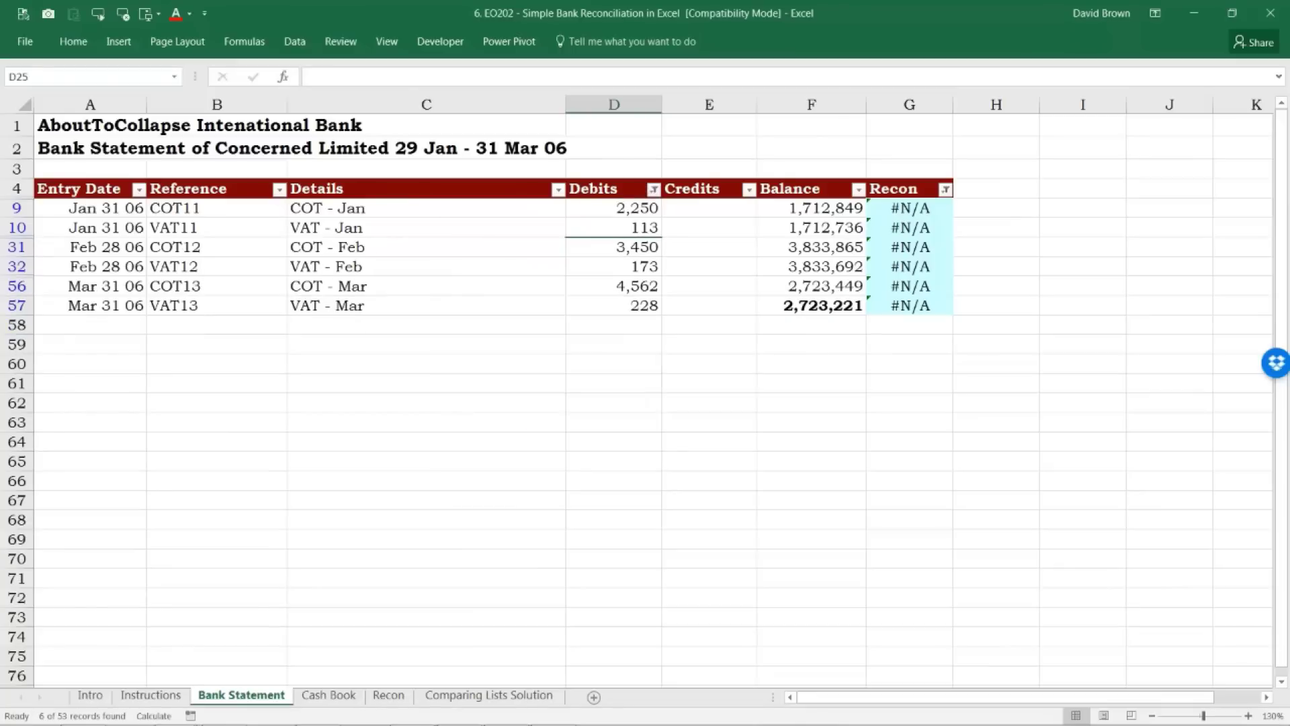
Paste the six COT/VAT detail labels from column C as values into Recon B28.
left_click_drag(348, 208, 349, 307)
key("ctrl+c")
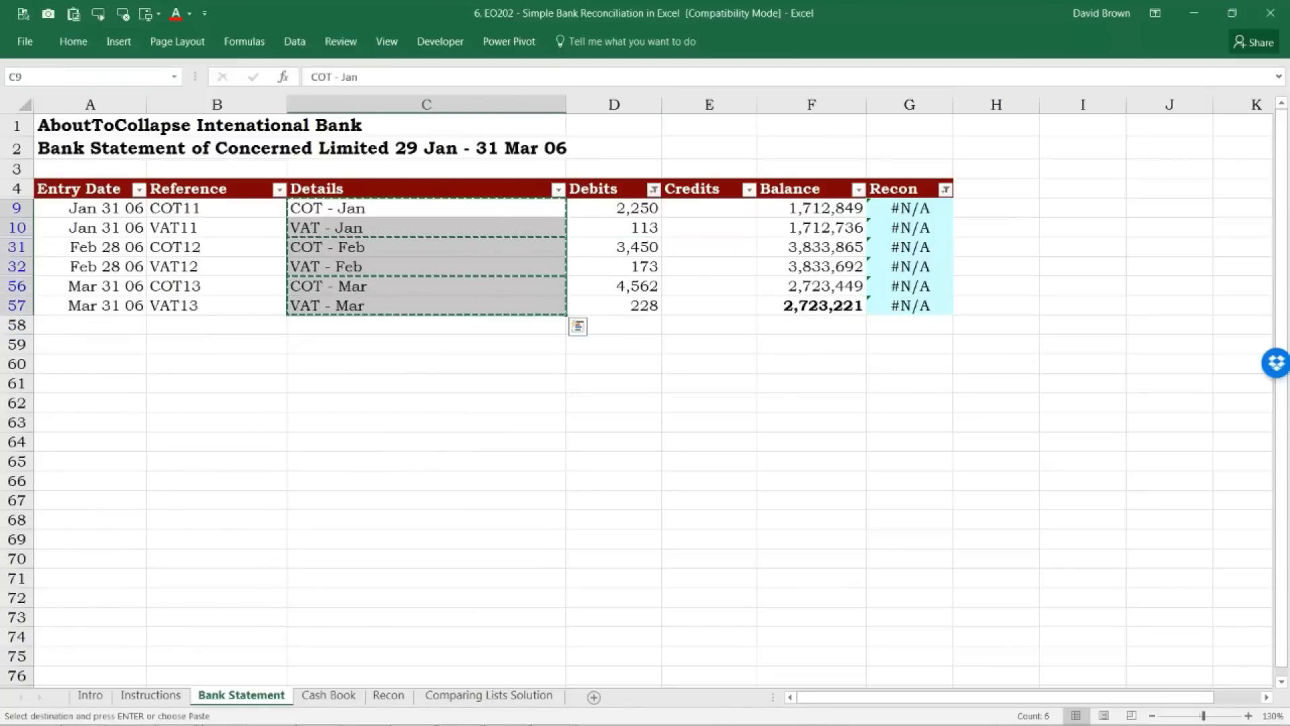
left_click(388, 695)
left_click(194, 473)
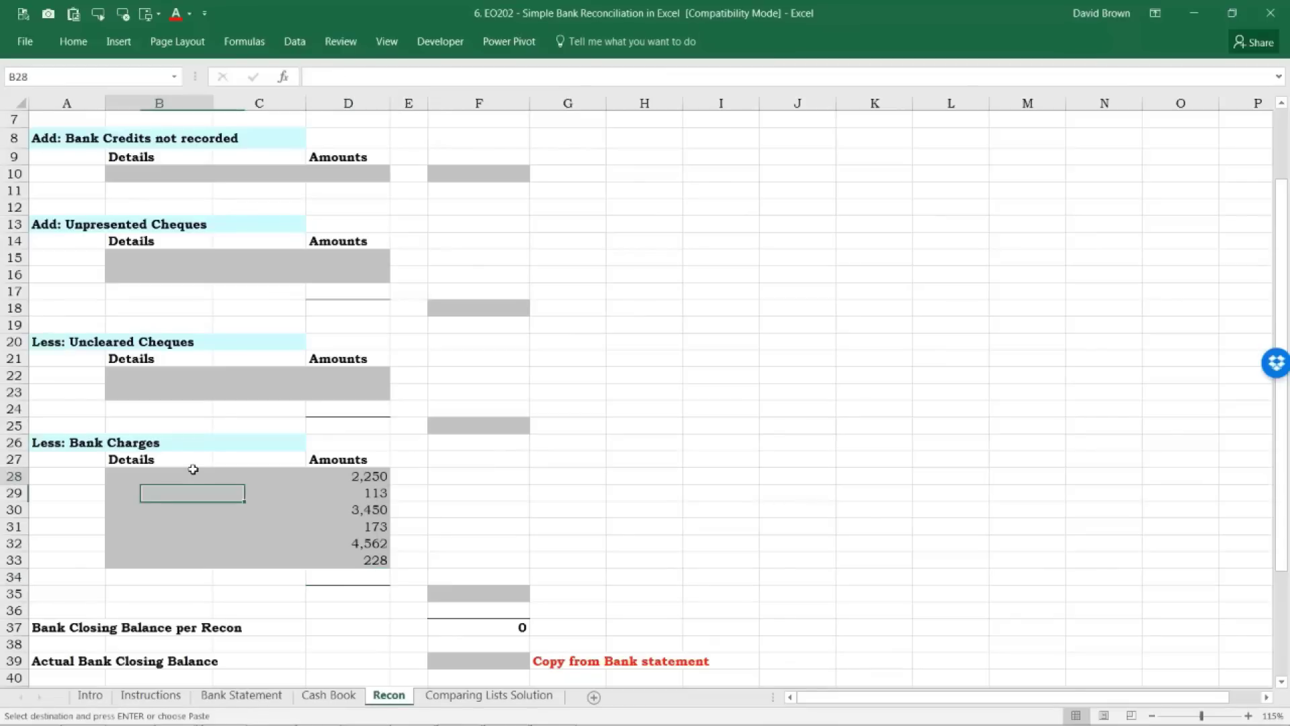
key("ctrl+alt+v")
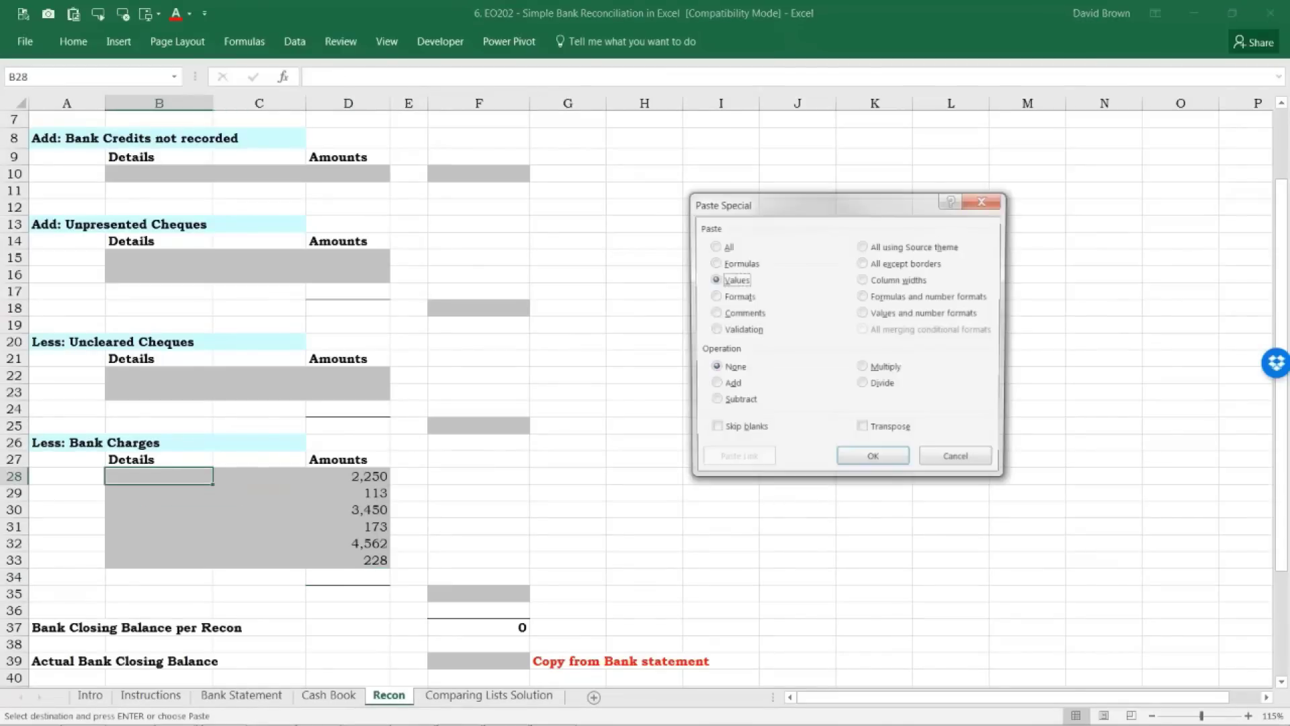
key("Return")
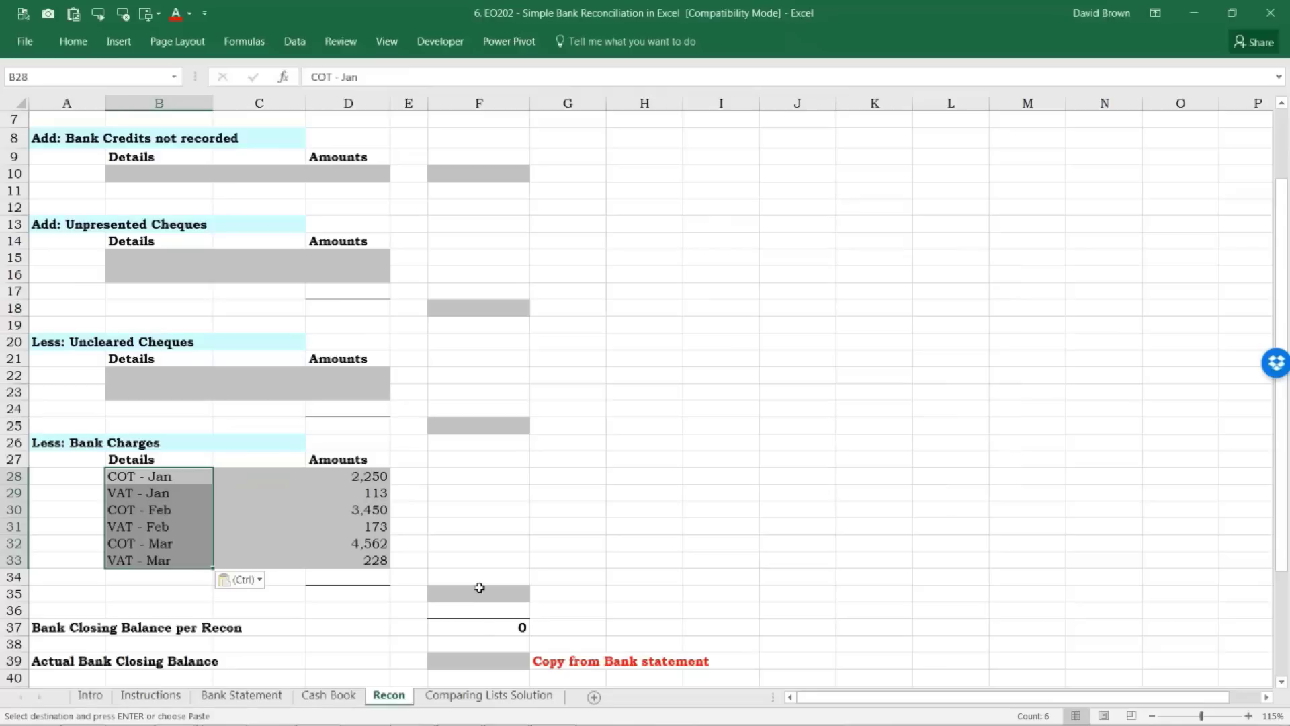
left_click(481, 587)
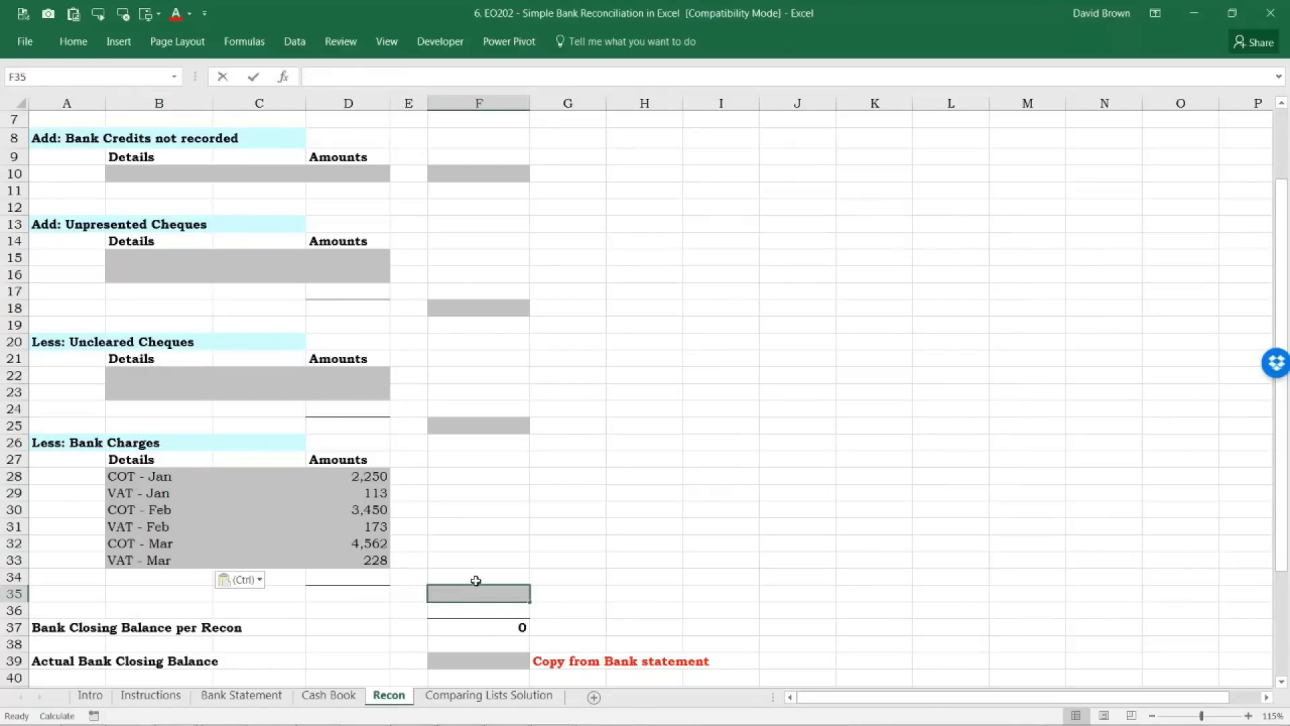
Enter =SUM(D28:D33) in F35 so the Bank Charges total 10,776.
type("=SUM(")
key("Left")
key("Up")
key("Up")
key("Up")
key("Up")
key("Up")
key("Up")
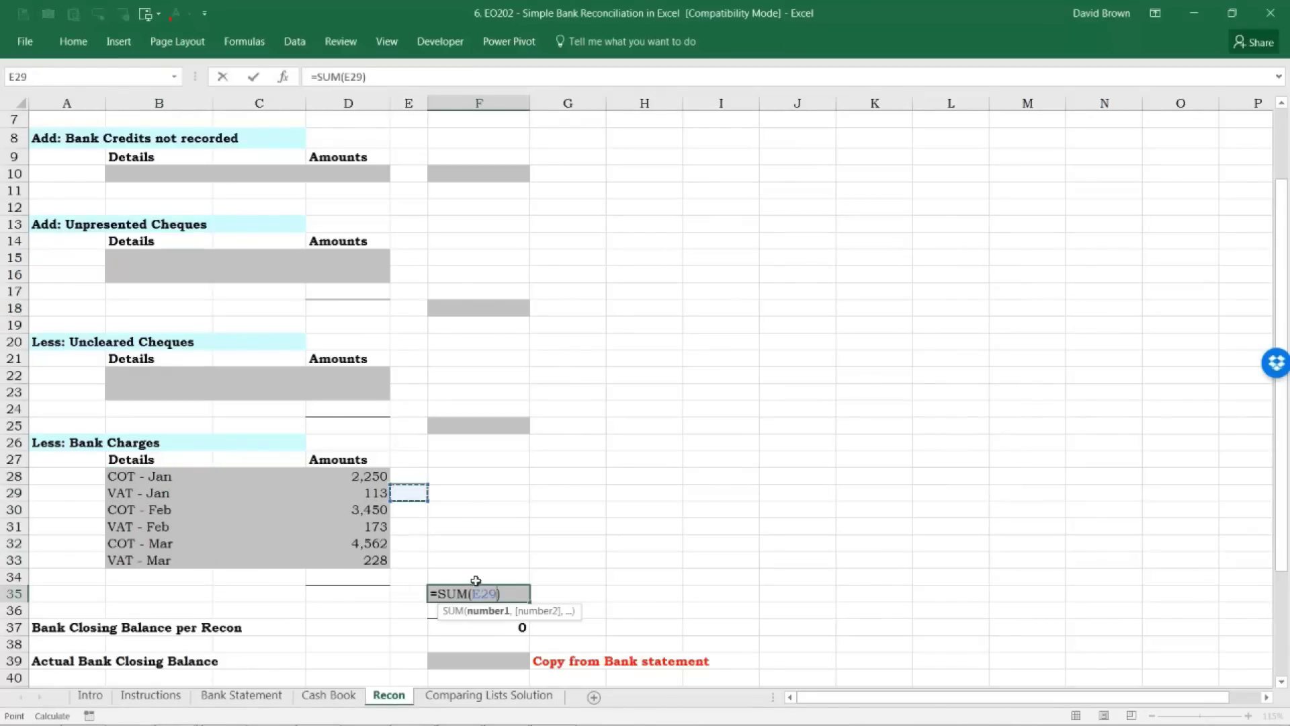
key("Left")
key("Up")
key("Up")
key("Down")
key("shift+Down")
key("shift+Down")
key("shift+Down")
key("shift+Down")
key("shift+Down")
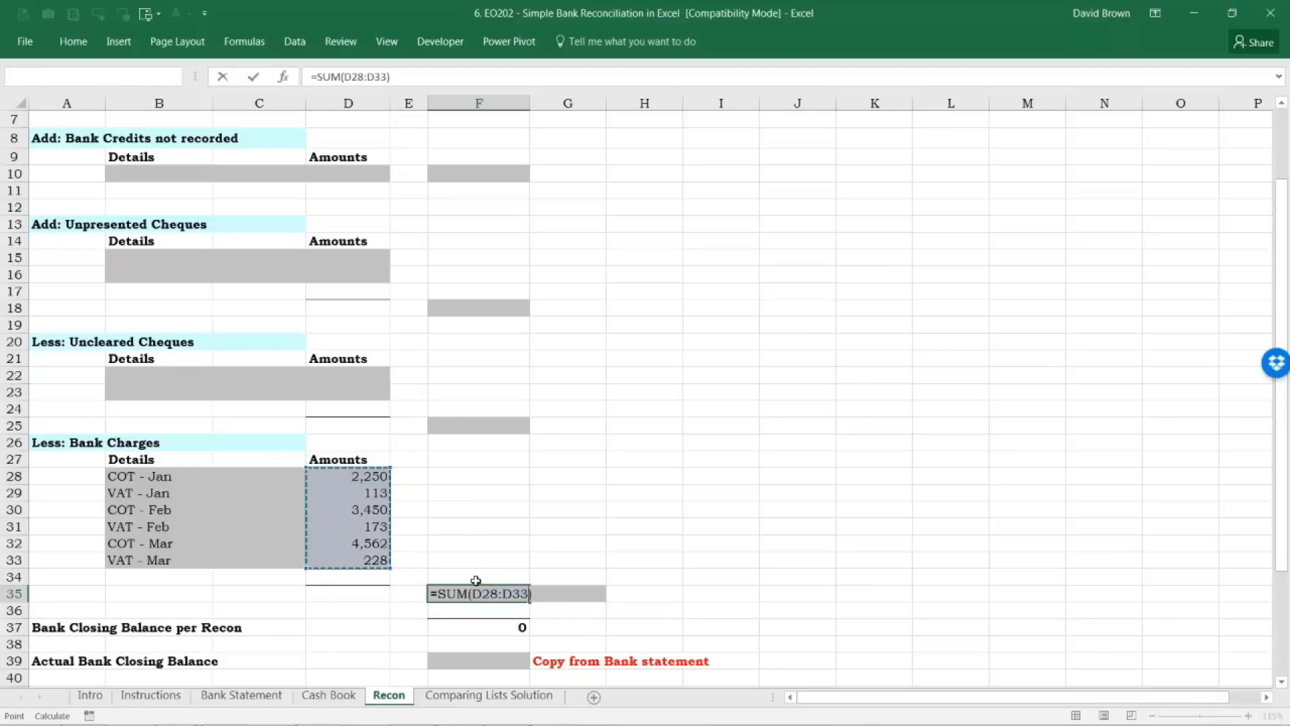
key("ctrl+Return")
key("Up")
key("Up")
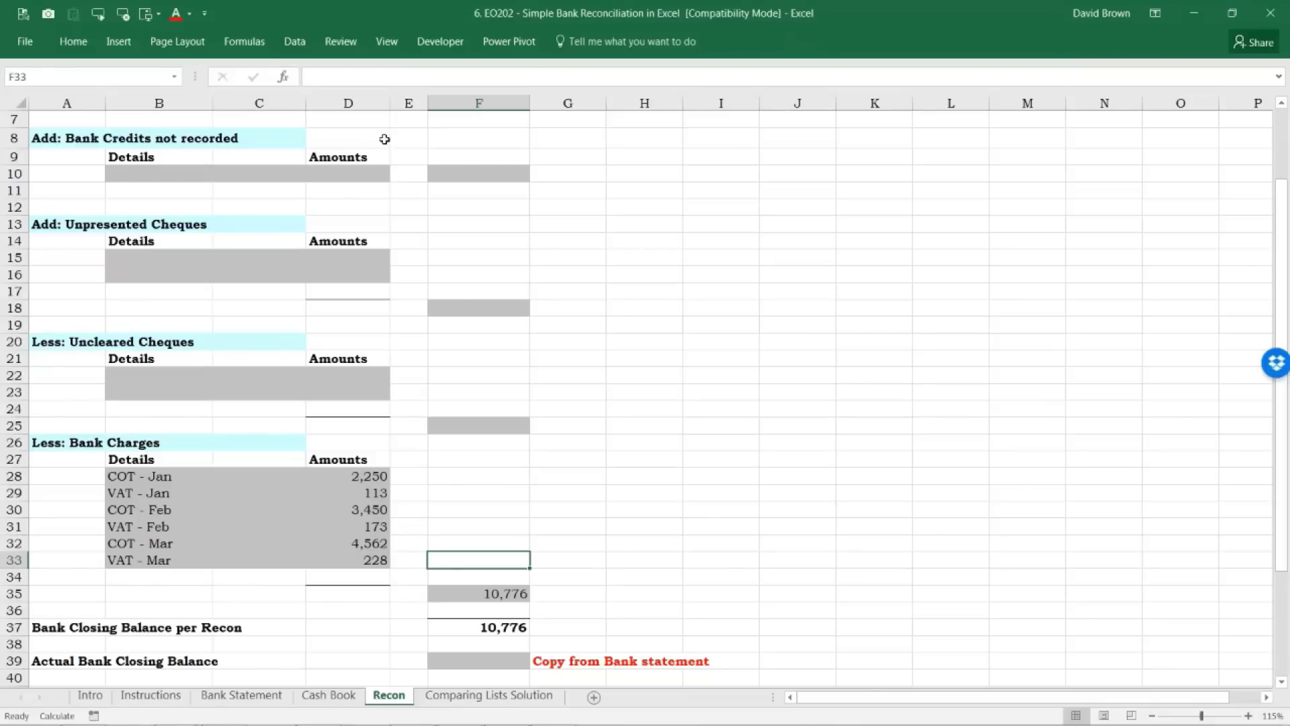
left_click(203, 169)
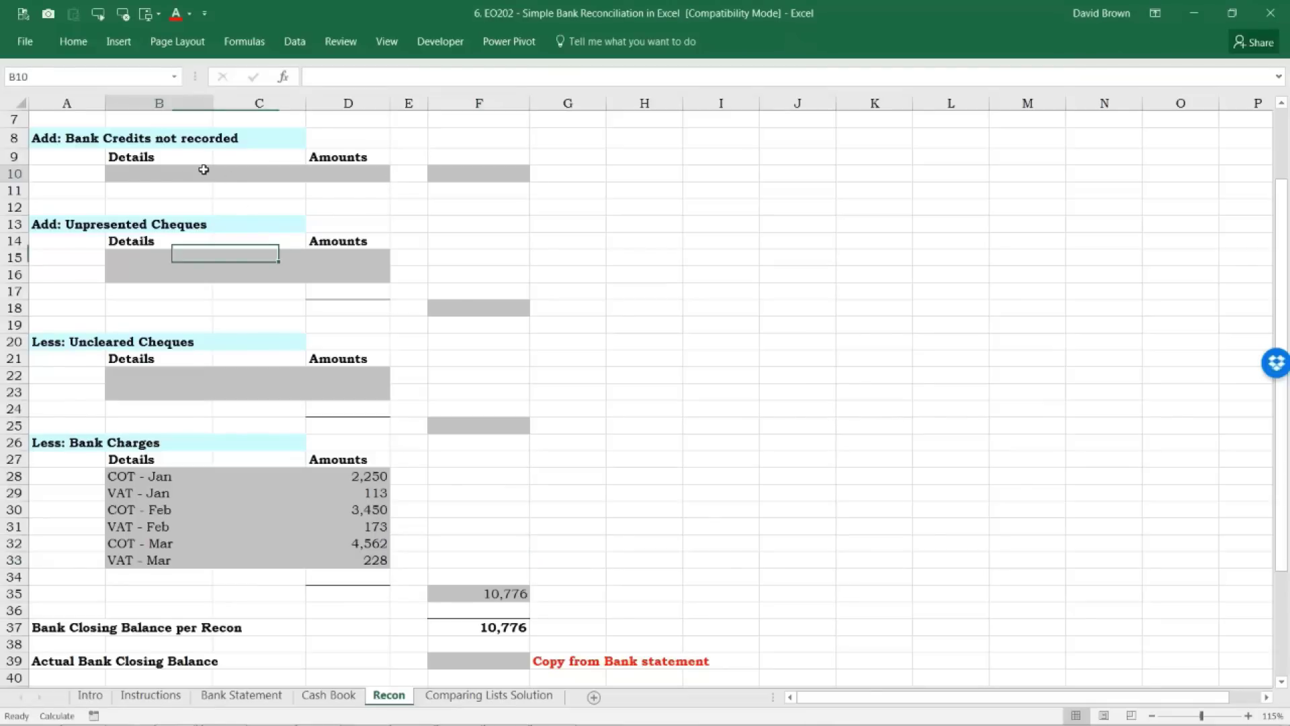
key("Right")
key("Right")
key("Right")
key("Right")
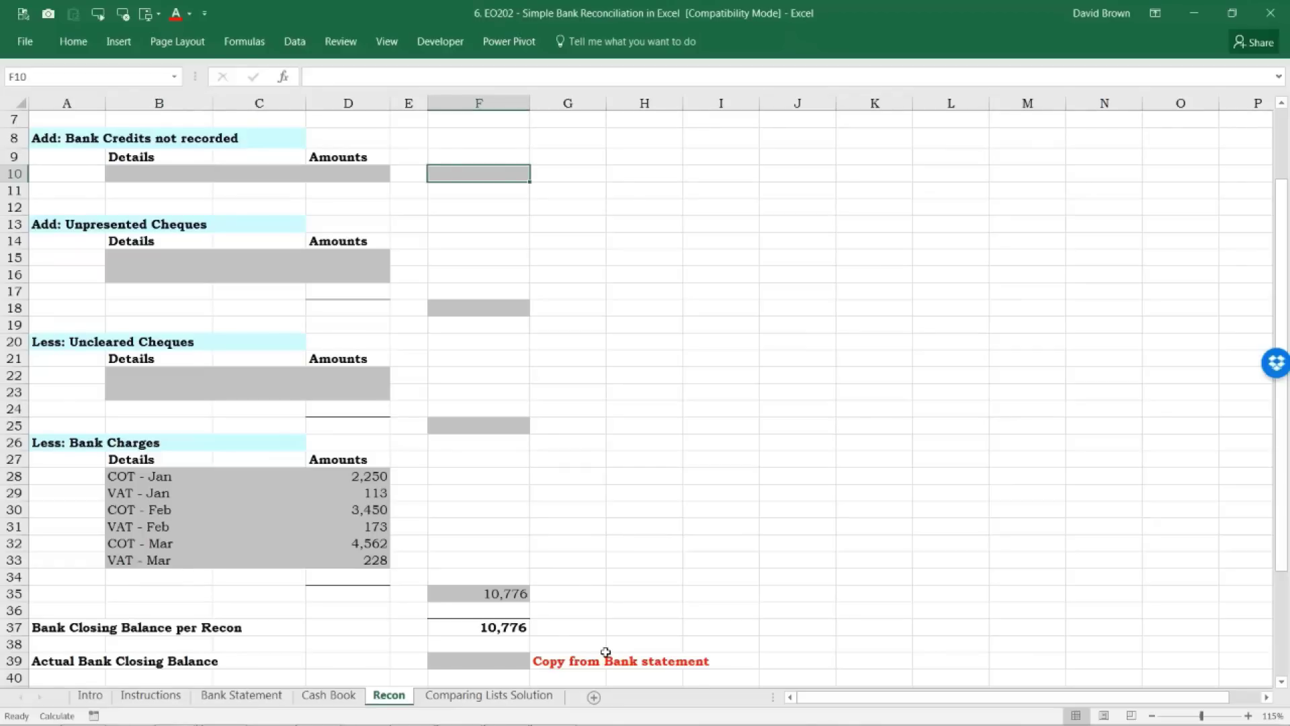
scroll(606, 652, "down", 2)
scroll(603, 645, "down", 2)
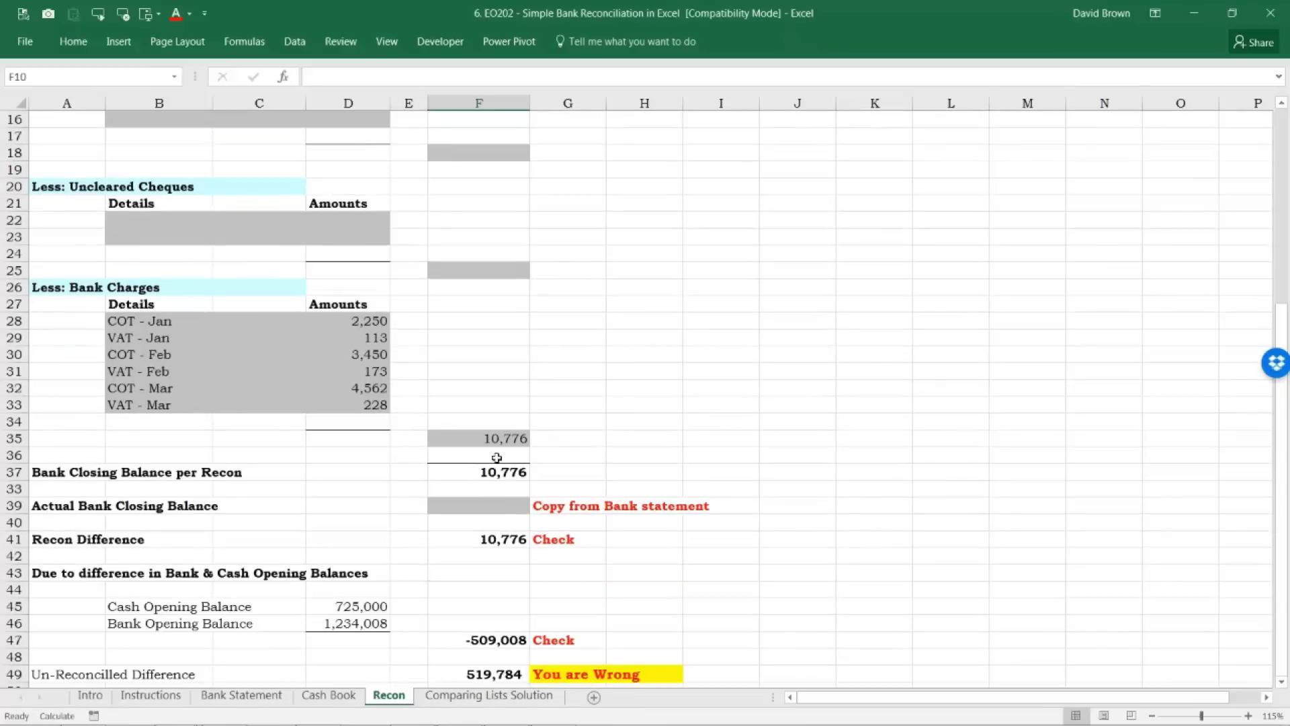
scroll(603, 644, "up", 2)
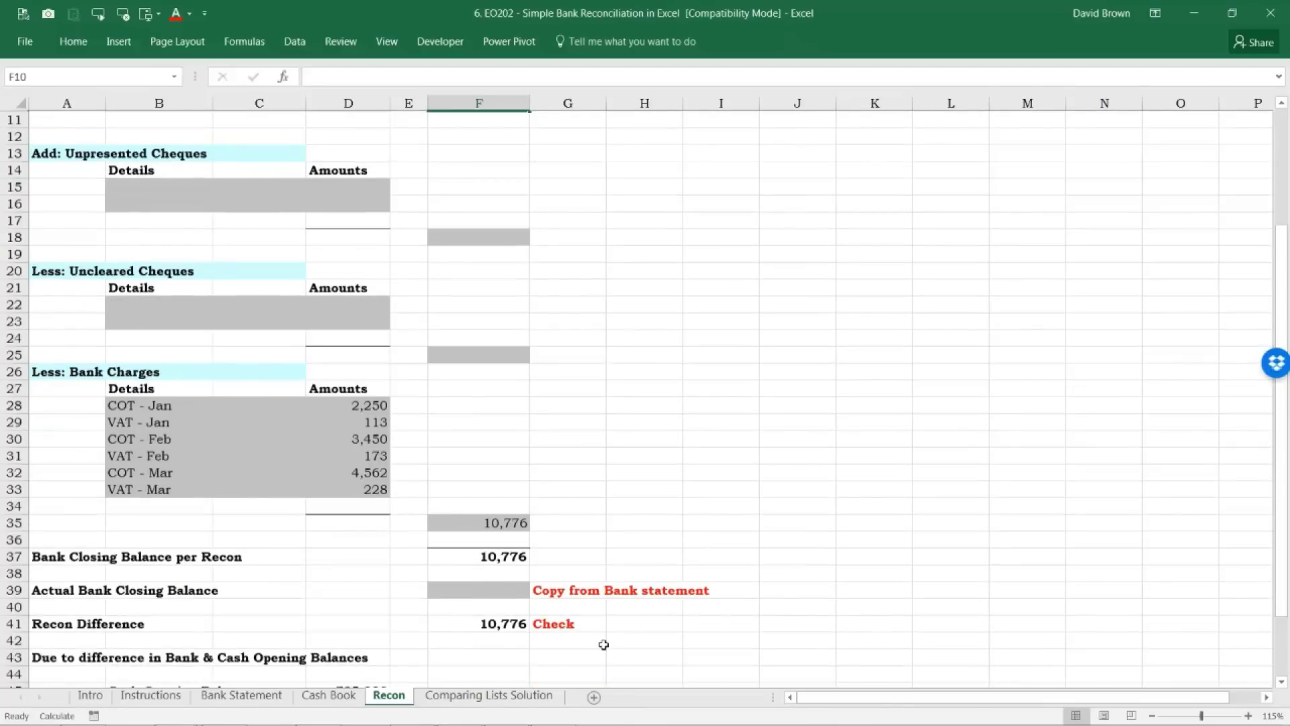